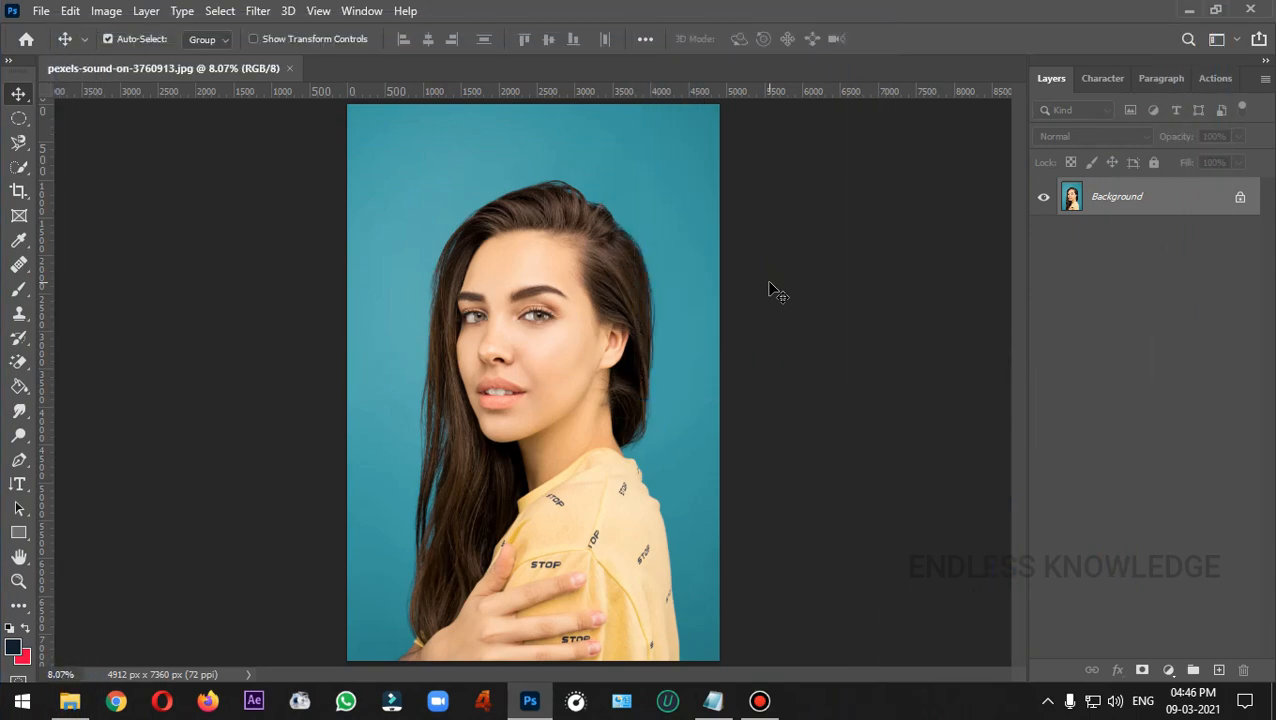
- Select the woman's hair with the Quick Selection tool, from the crown down both sides of the face to the long ends
key(w)
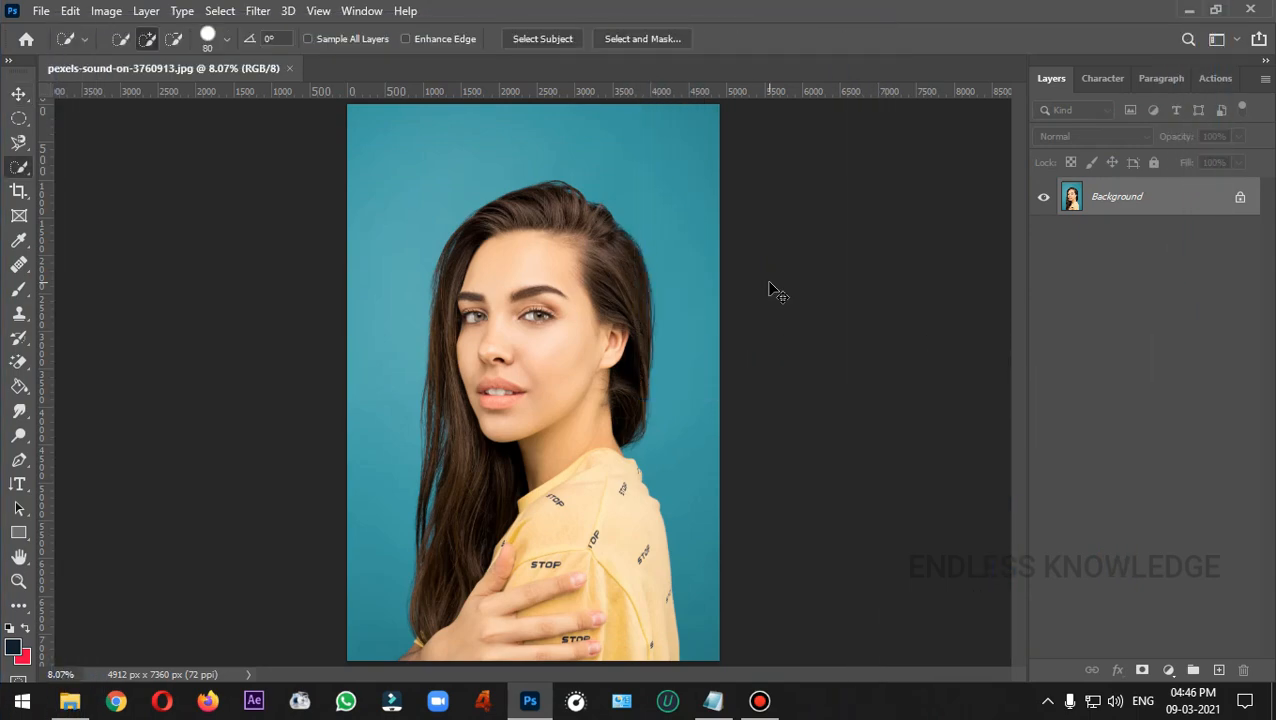
key(ctrl+plus)
key(ctrl+plus)
scroll(760, 300, up, 3)
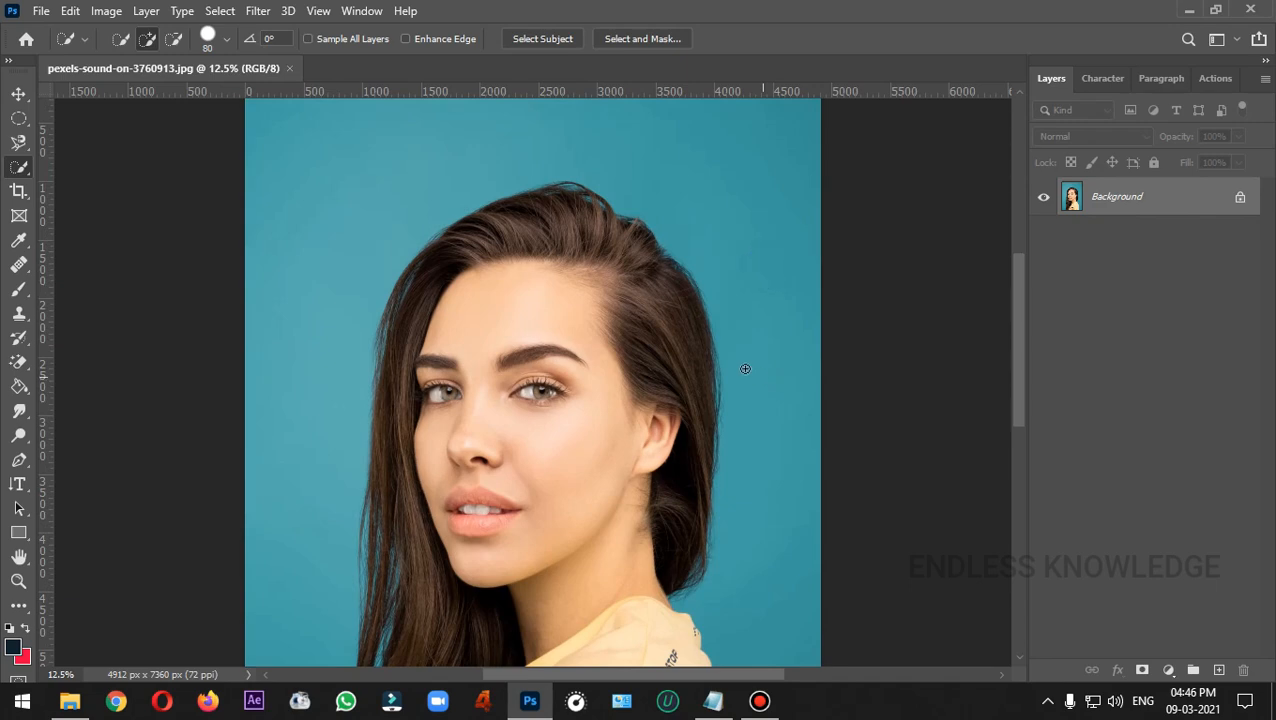
mouse_move(566, 236)
mouse_down()
mouse_move(632, 262)
mouse_move(662, 372)
mouse_move(638, 385)
mouse_move(612, 372)
mouse_move(627, 393)
mouse_move(609, 384)
mouse_move(692, 456)
mouse_move(688, 501)
mouse_up()
key(alt)
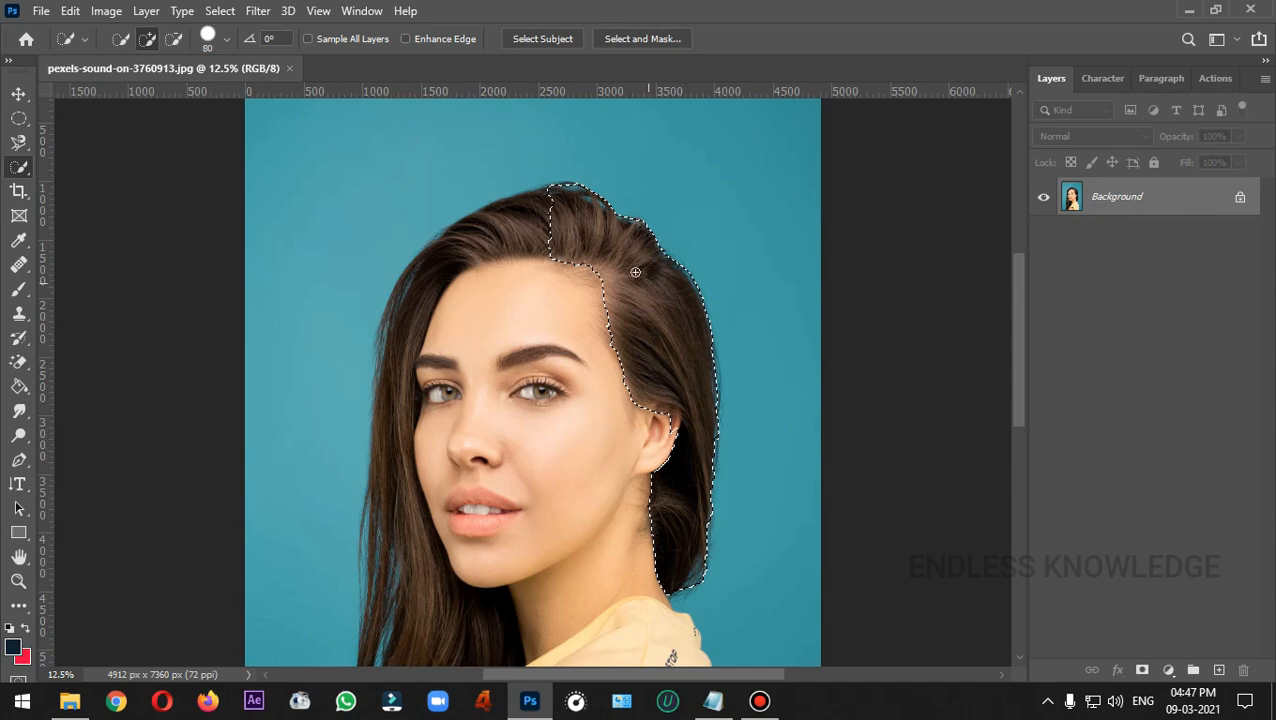
mouse_move(635, 272)
mouse_down()
mouse_move(505, 227)
mouse_move(443, 256)
mouse_move(417, 290)
mouse_move(384, 457)
mouse_move(407, 601)
mouse_move(496, 365)
mouse_move(512, 252)
mouse_up()
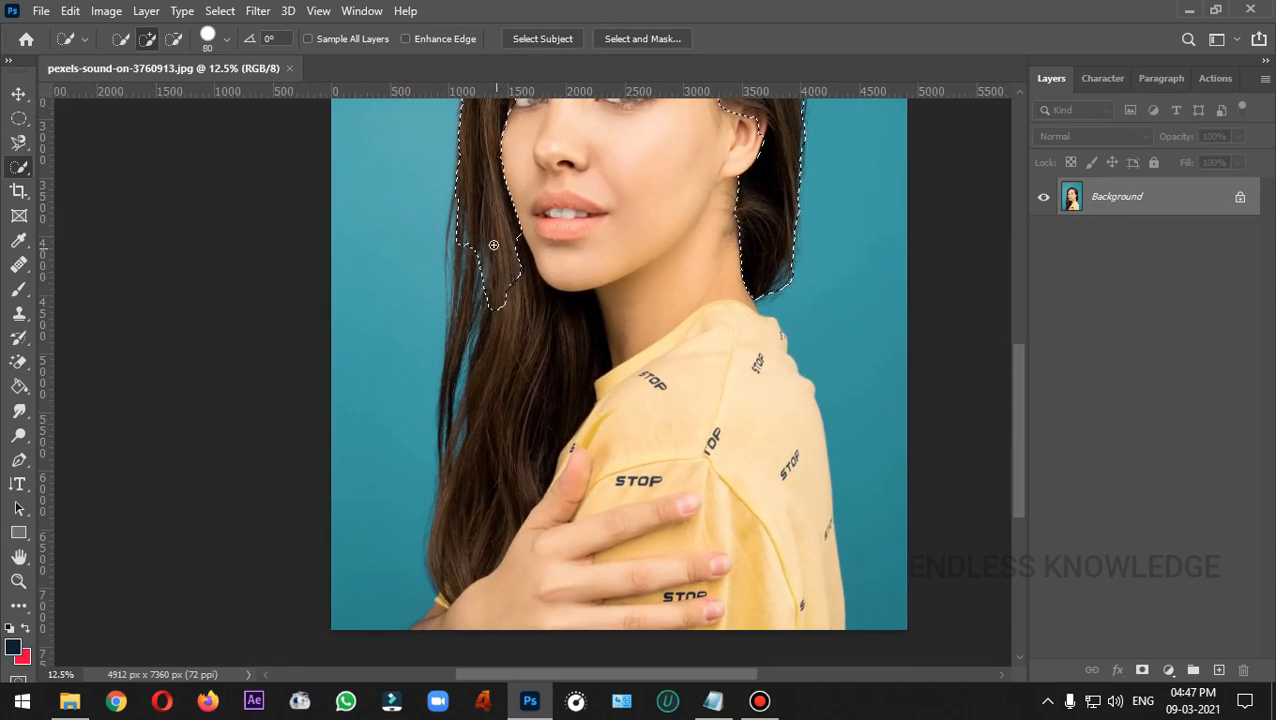
click(545, 419)
drag(676, 252, 592, 513)
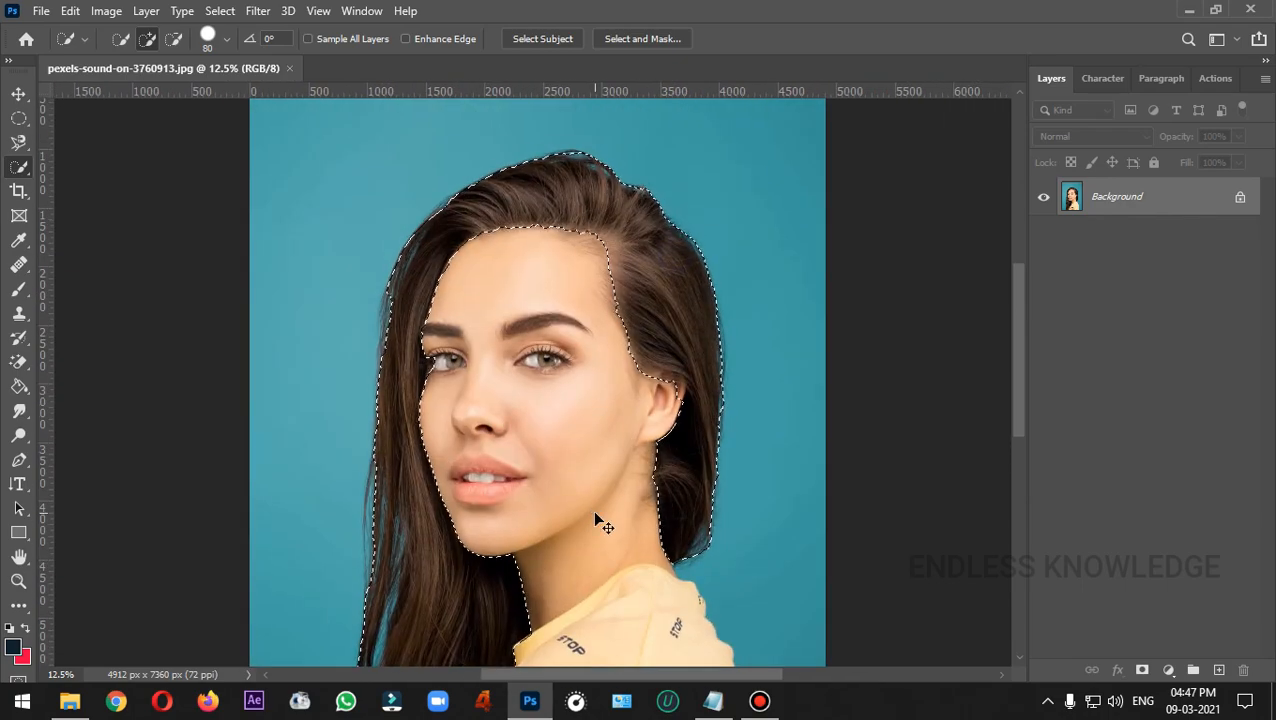
- Subtract the upper rim of the ear from the hair selection
key(ctrl+plus)
key(ctrl+plus)
key(ctrl+plus)
scroll(920, 461, right, 5)
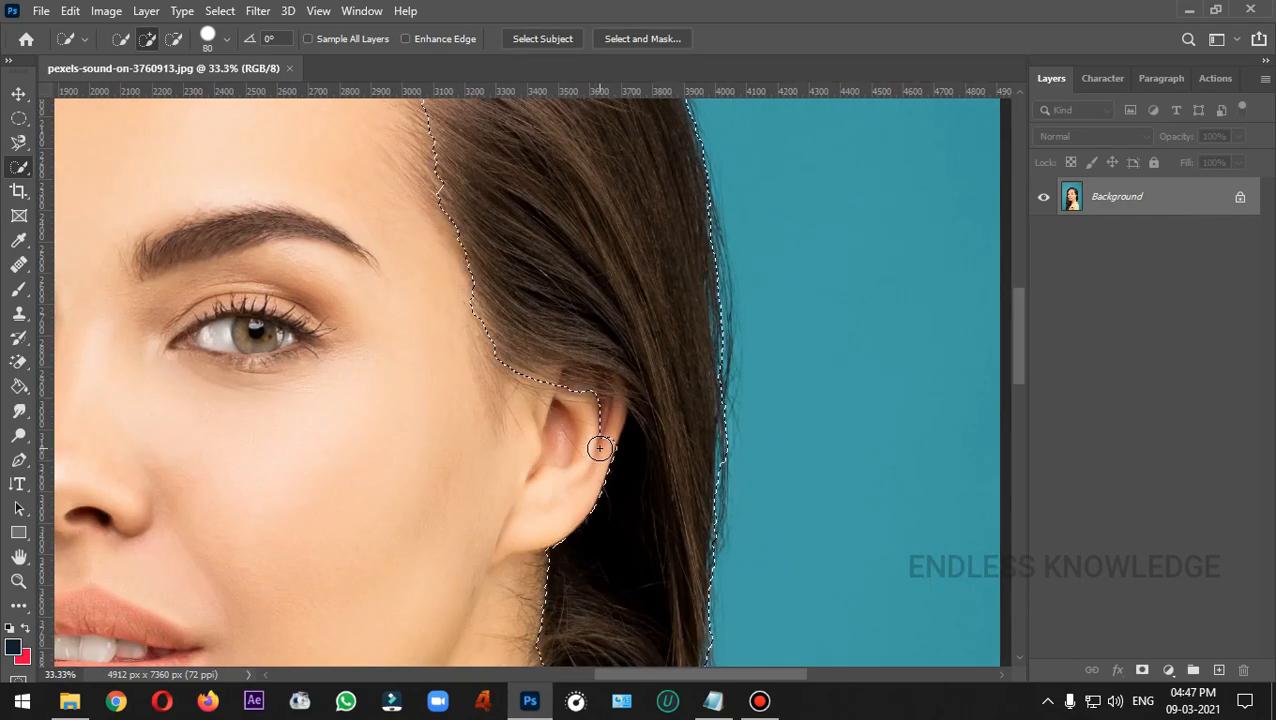
drag(604, 441, 598, 421)
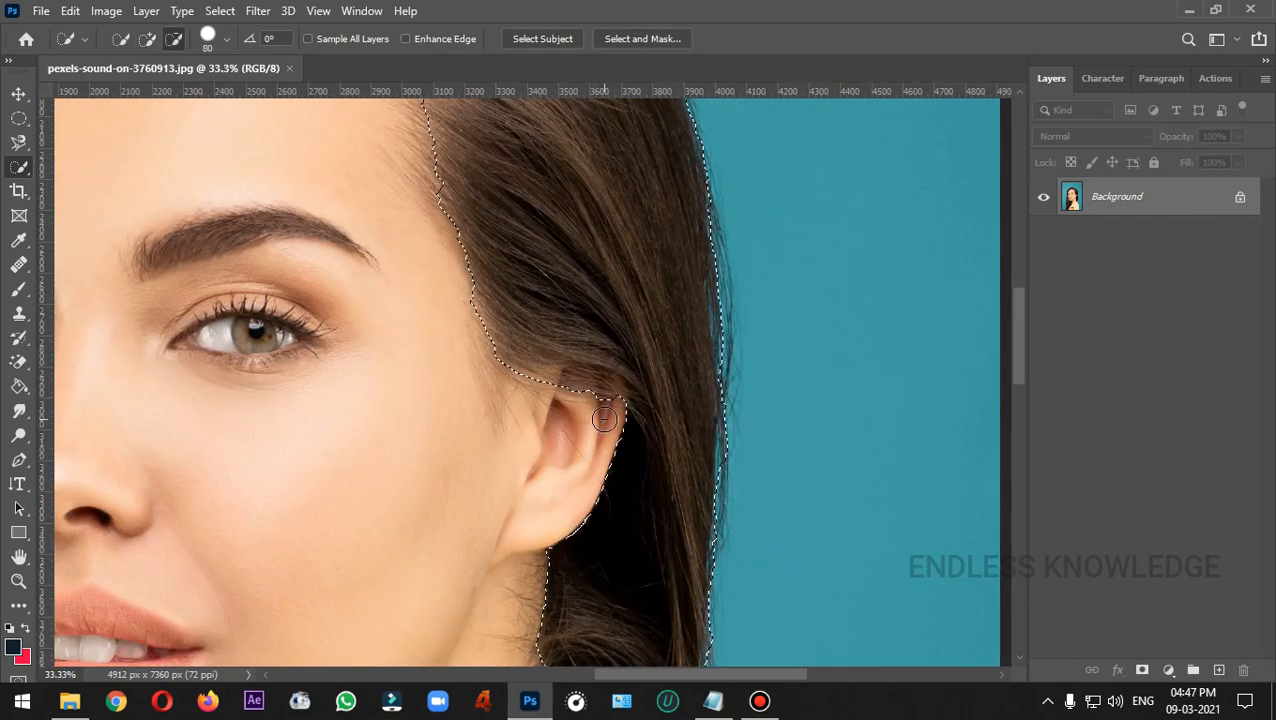
- Extend the selection along the outer edge of the hair behind the ear
mouse_move(584, 581)
mouse_down()
mouse_move(583, 293)
mouse_move(584, 401)
mouse_up()
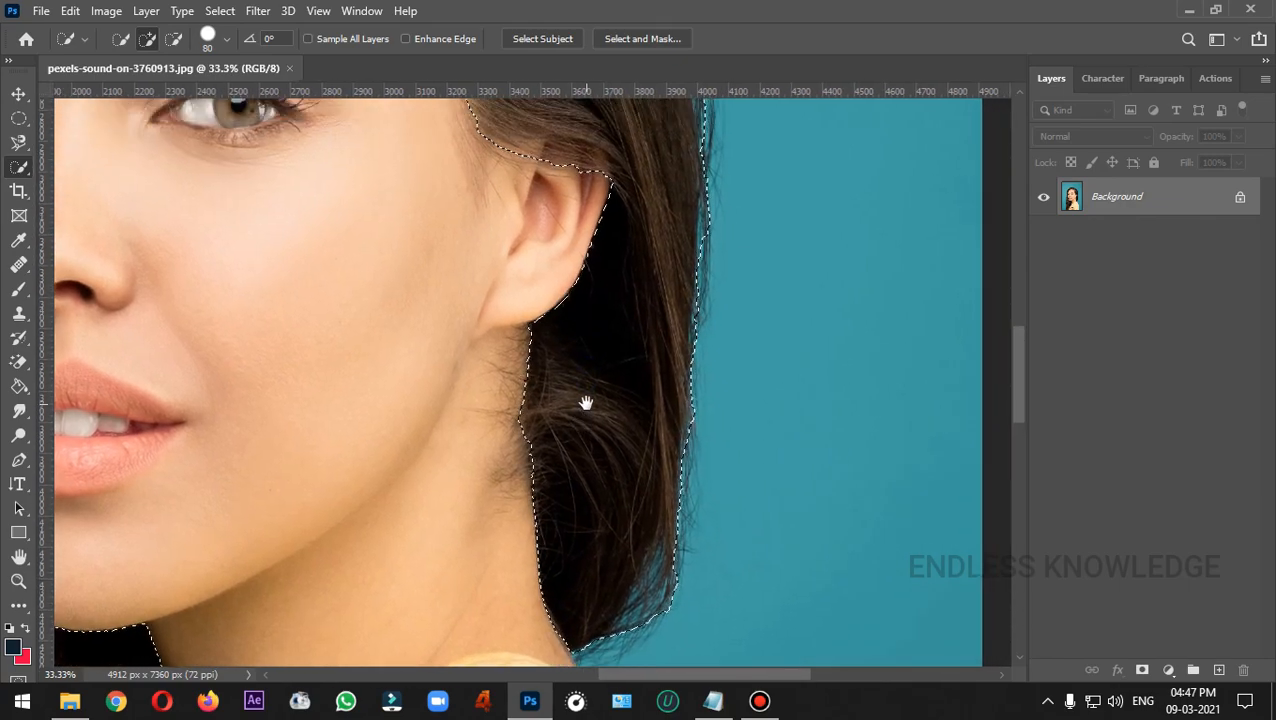
drag(675, 440, 672, 544)
drag(651, 308, 635, 470)
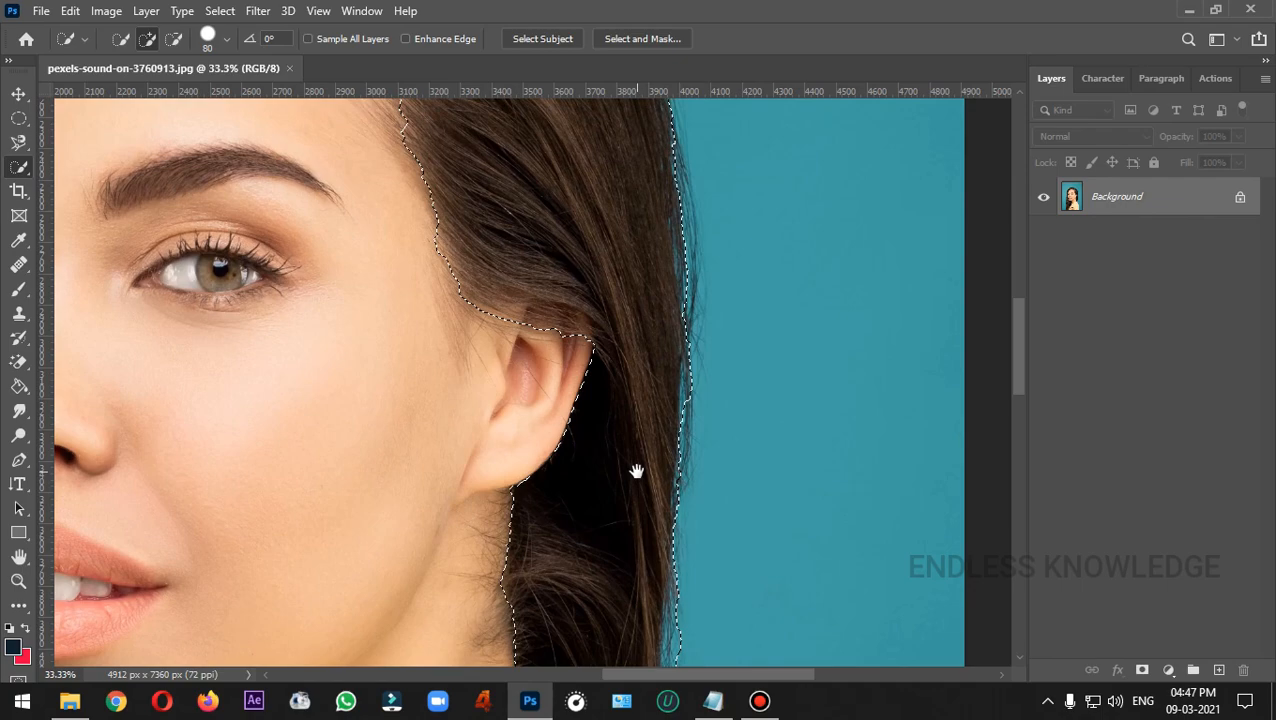
drag(672, 376, 664, 481)
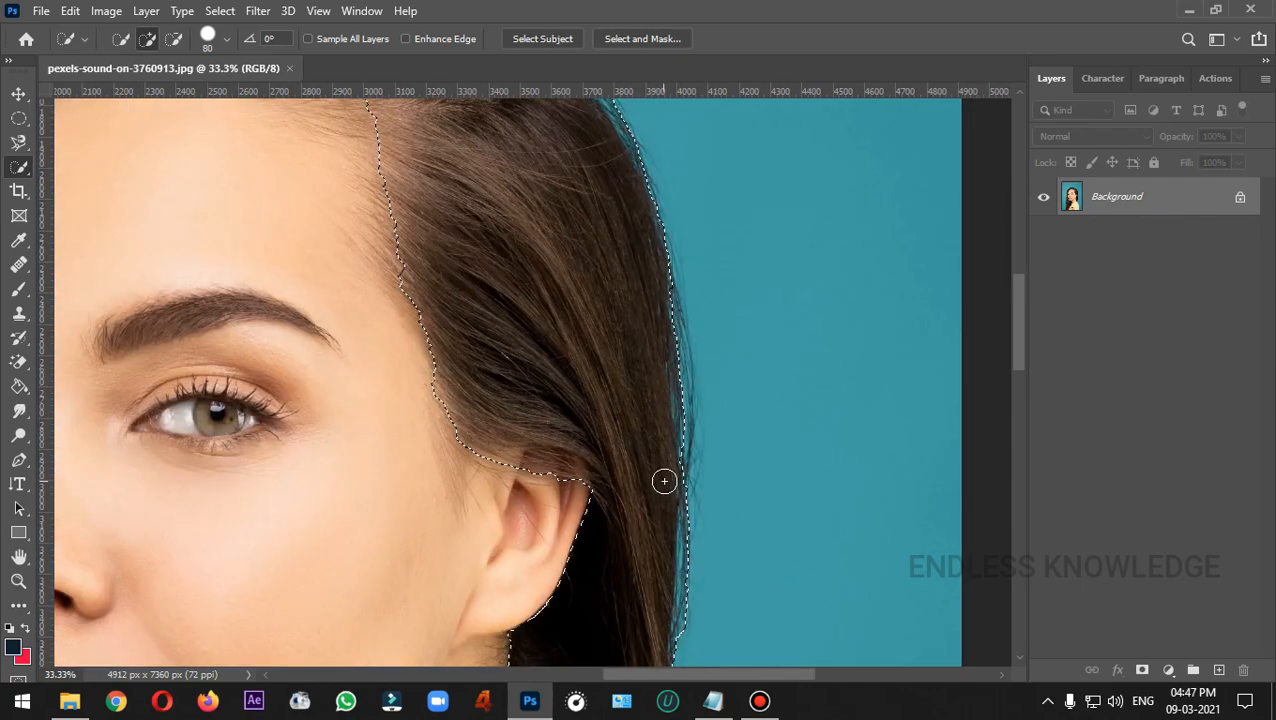
- Correct the selection of the long lock beside the face, adding missed outer strands down to the hand and excluding the eyebrow and eye
mouse_move(603, 277)
mouse_down()
mouse_move(607, 413)
mouse_move(578, 273)
mouse_up()
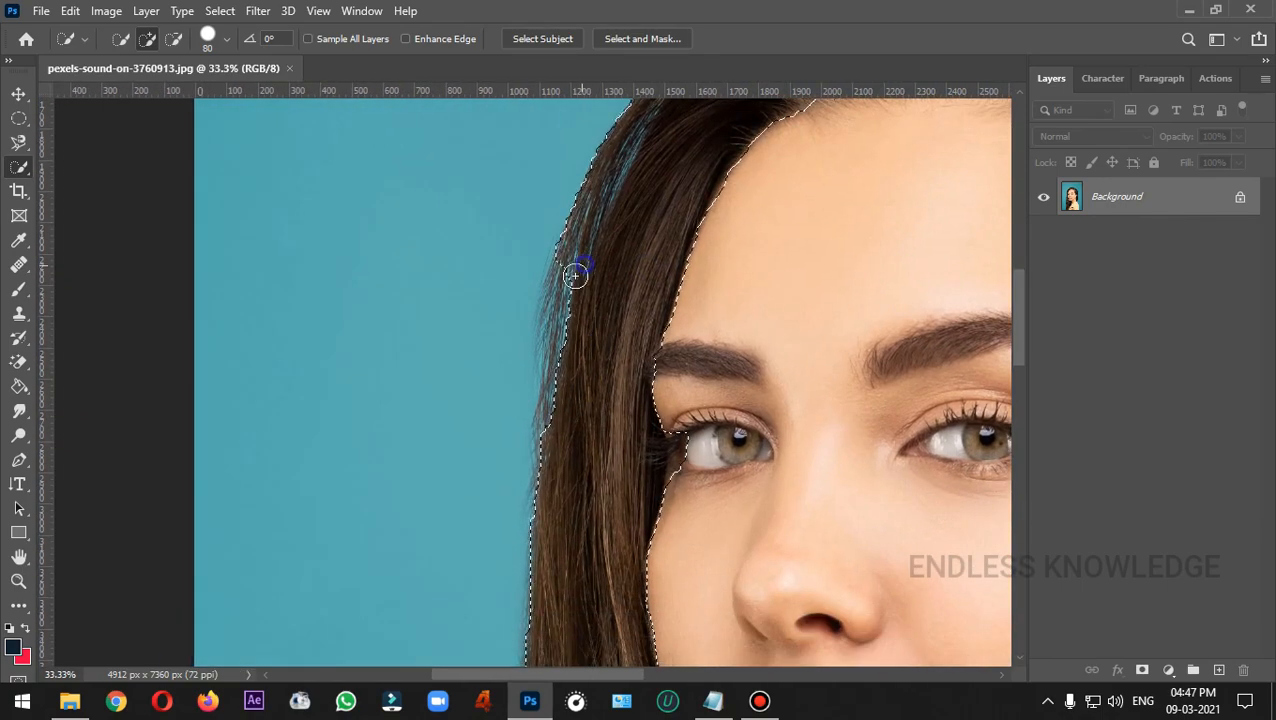
drag(550, 424, 680, 276)
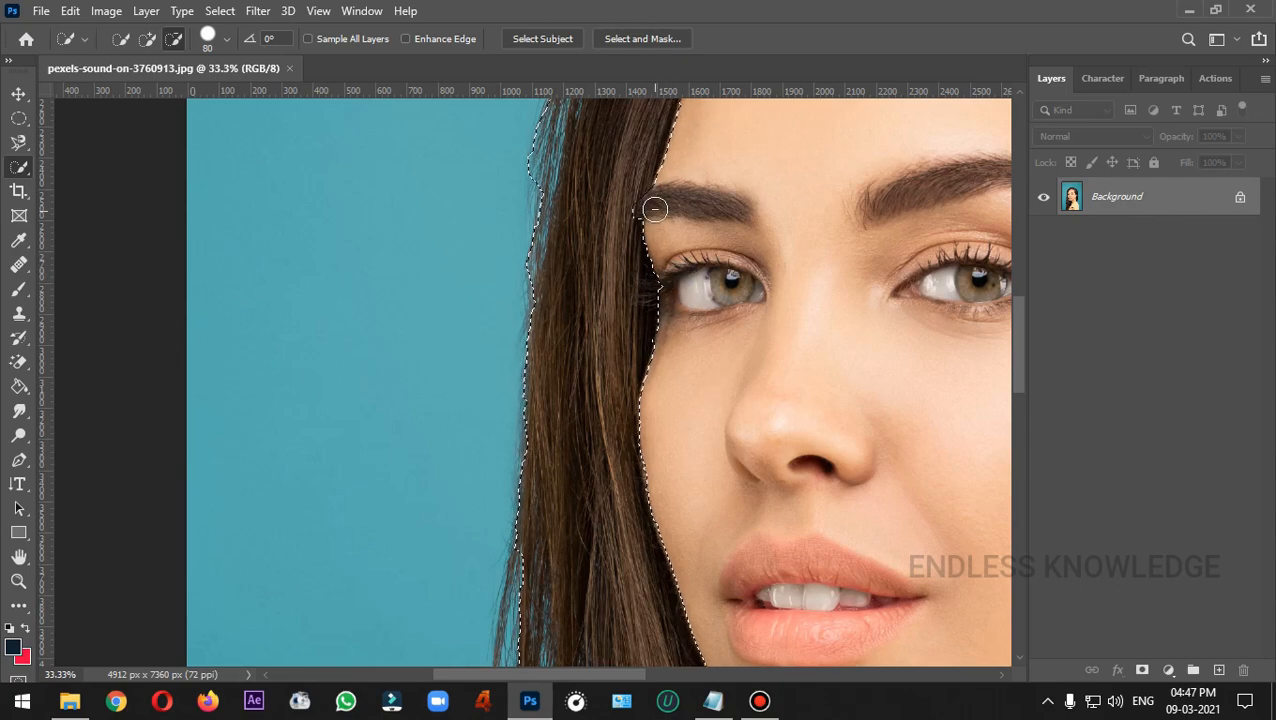
drag(599, 660, 563, 348)
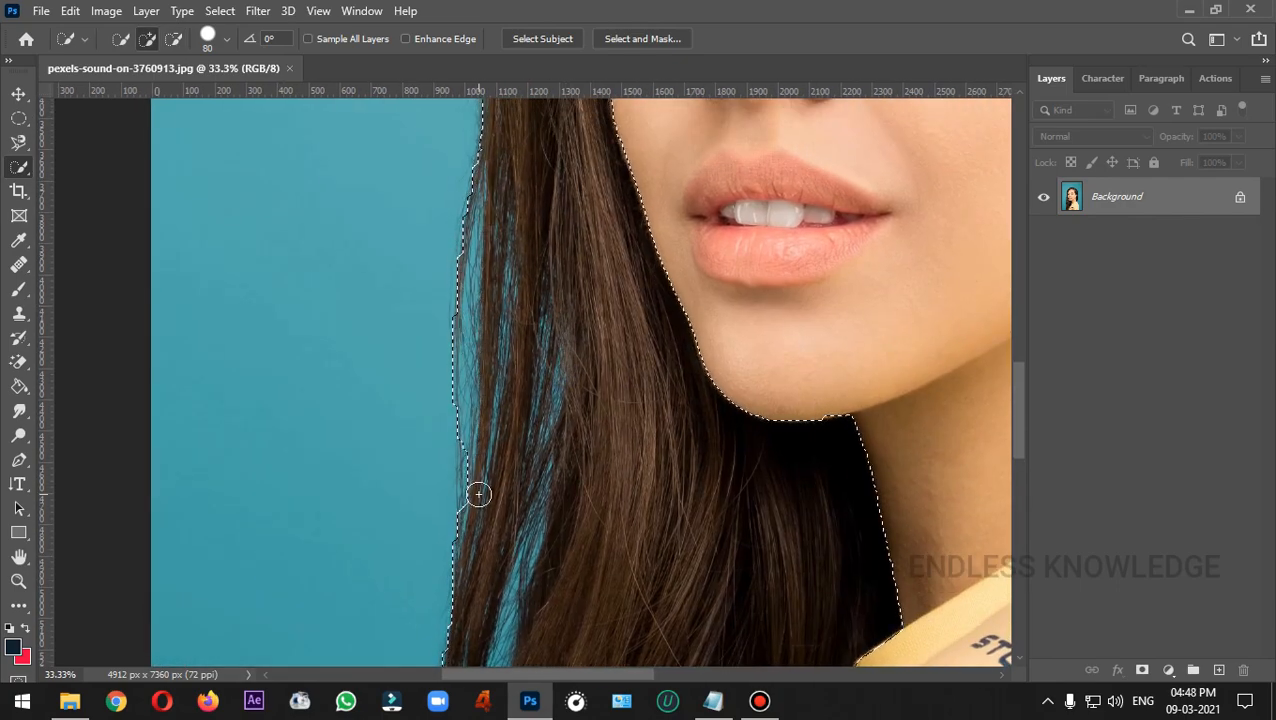
drag(476, 492, 483, 295)
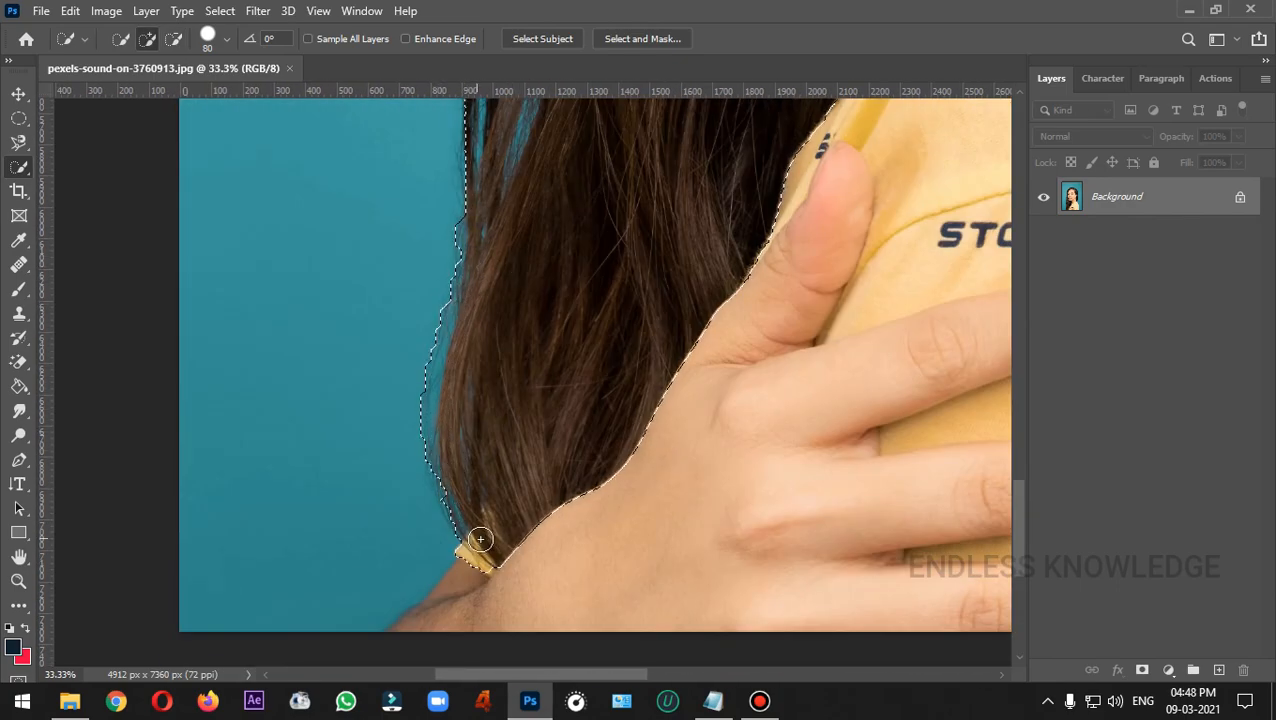
key(ctrl+0)
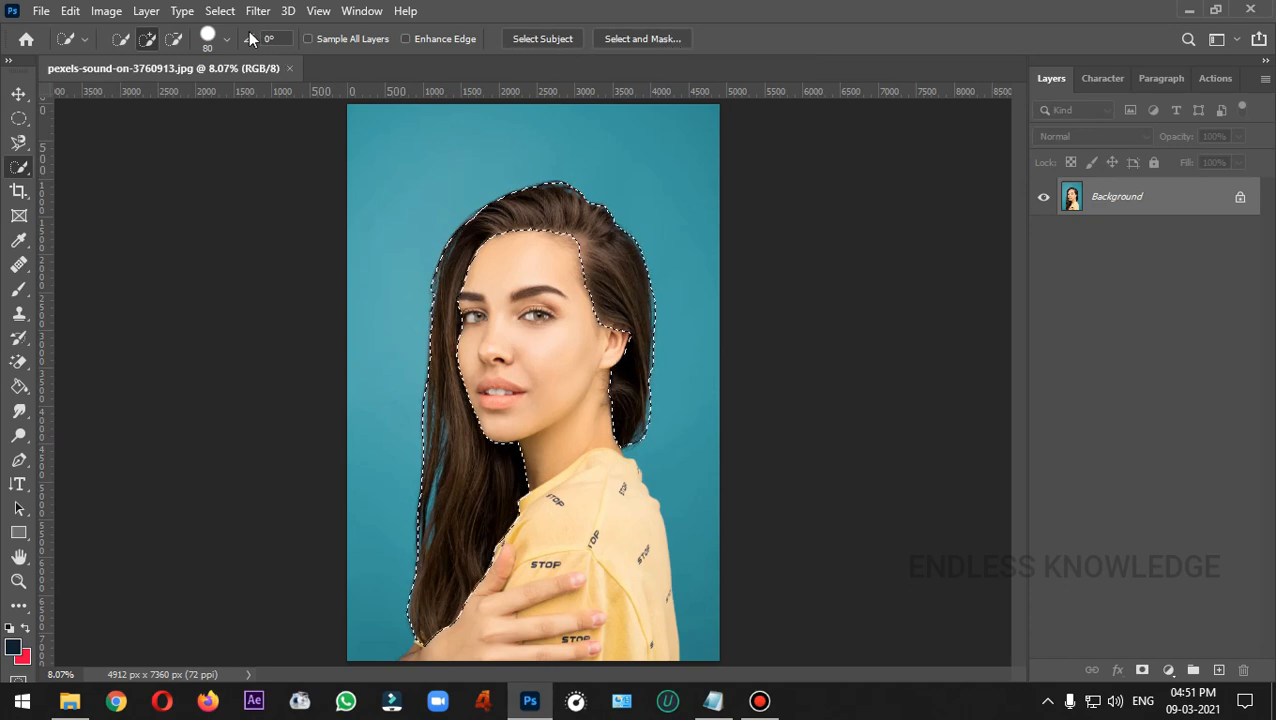
- Open the hair selection in Select and Mask with the On Layers view
click(220, 11)
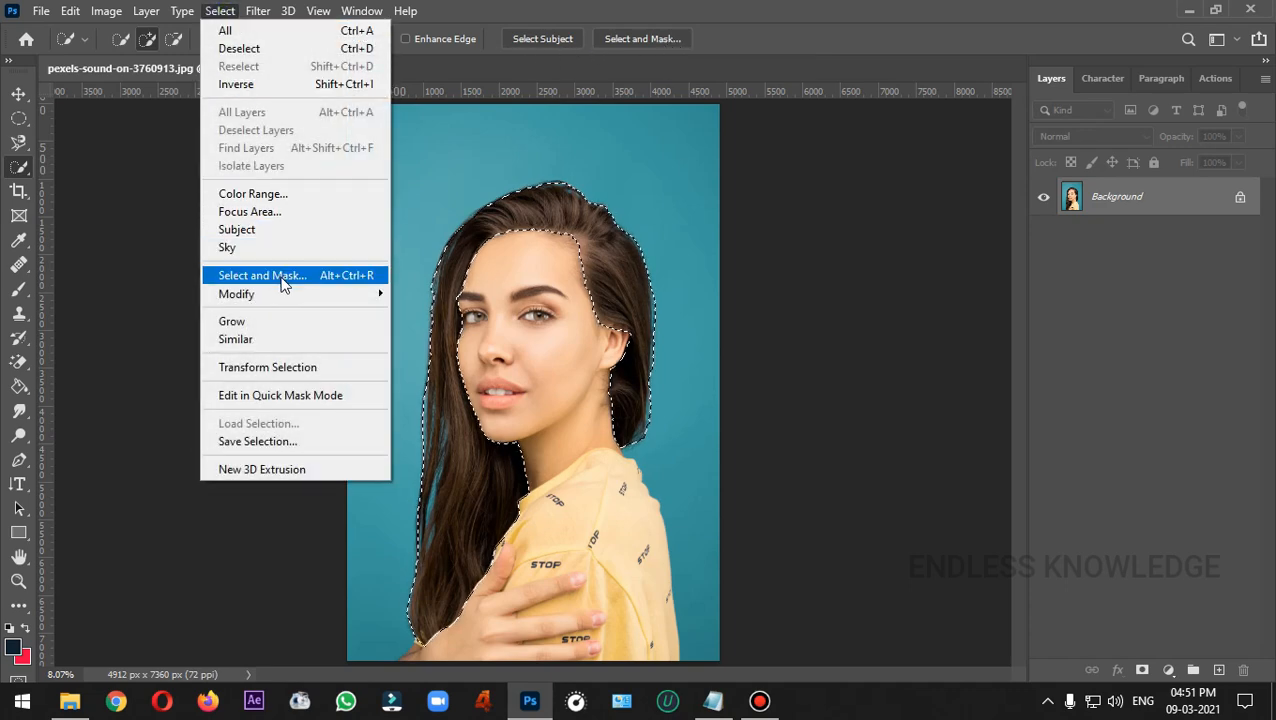
click(283, 285)
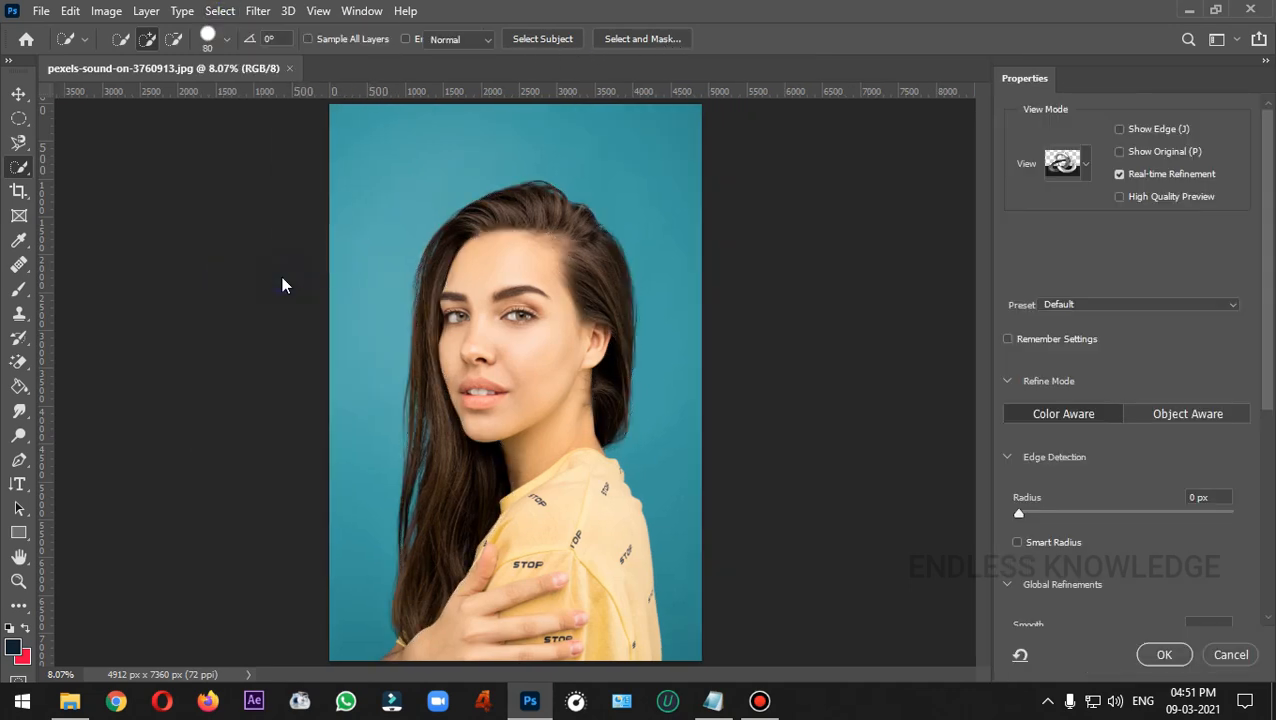
click(1085, 164)
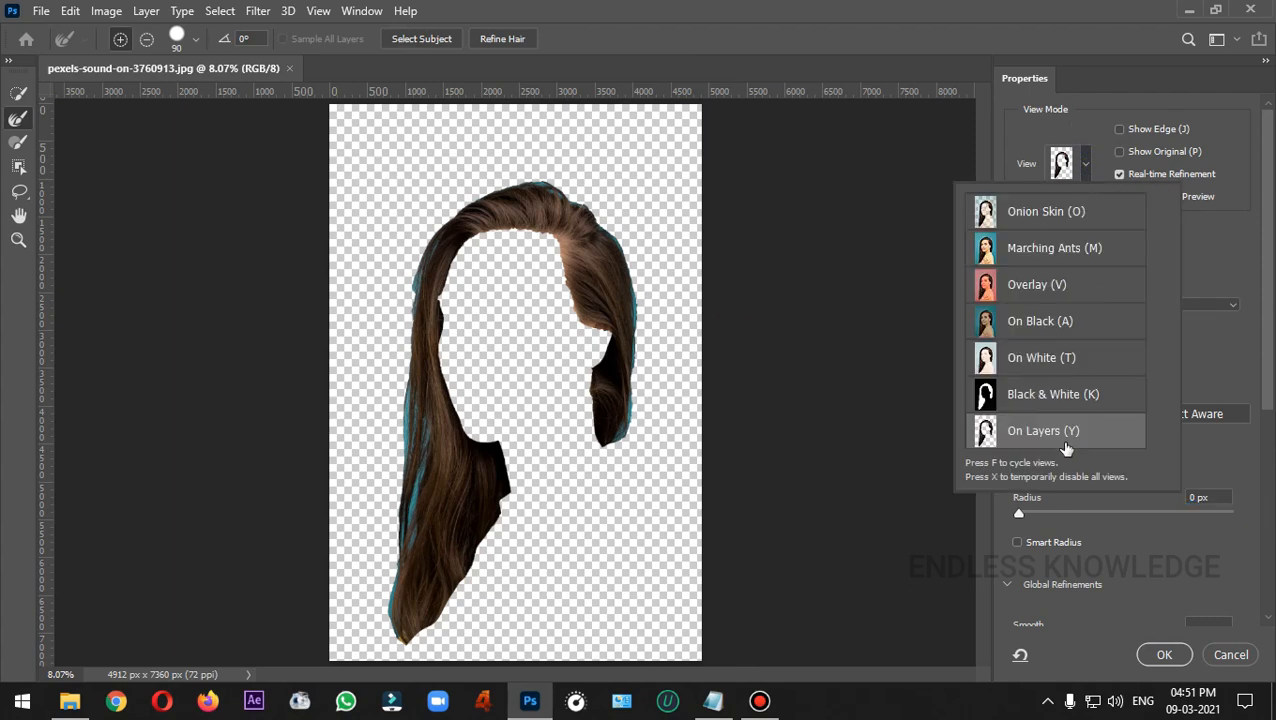
click(1216, 261)
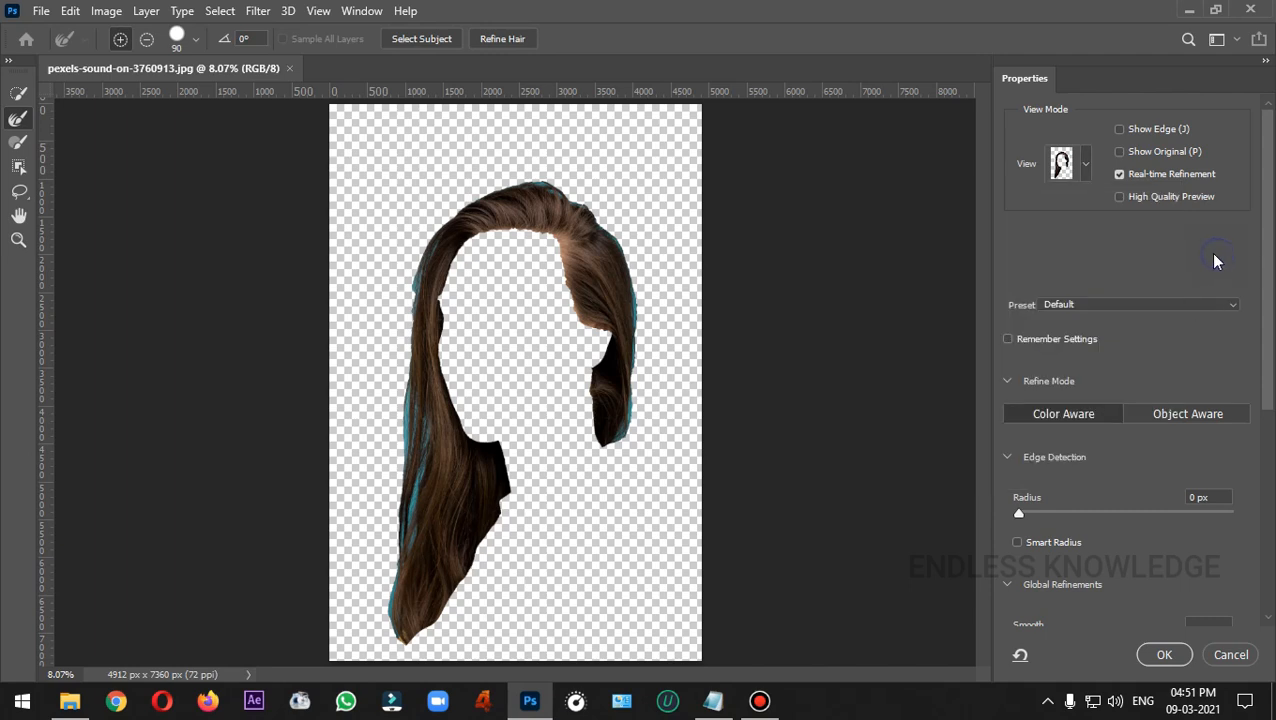
- Refine the outer hair edges on both sides of the head with the Refine Edge Brush at size 300
click(19, 120)
mouse_move(619, 445)
mouse_down()
mouse_move(638, 360)
mouse_move(638, 279)
mouse_move(622, 236)
mouse_move(587, 201)
mouse_move(536, 182)
mouse_move(507, 179)
mouse_move(452, 205)
mouse_move(430, 235)
mouse_move(402, 350)
mouse_move(397, 626)
mouse_move(409, 384)
mouse_up()
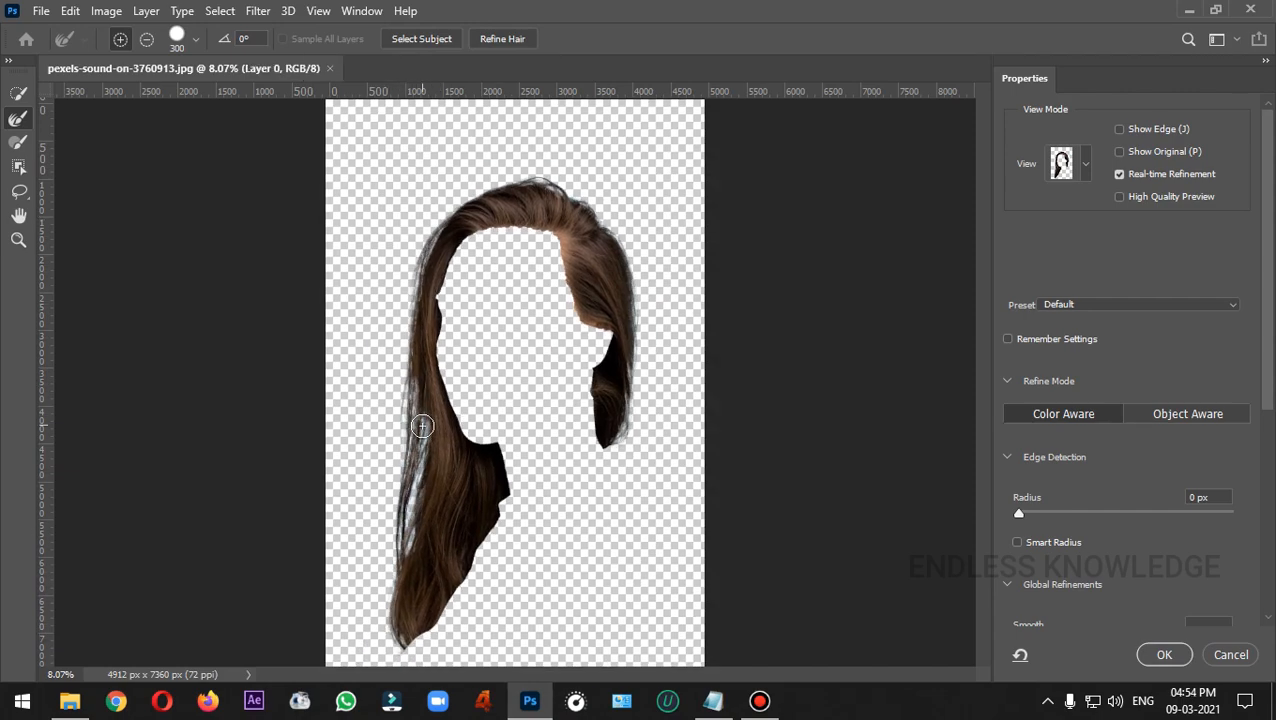
- Reduce the Refine Edge Brush to size 100 and refine the inner hairline around the forehead and temples
scroll(422, 426, up, 3)
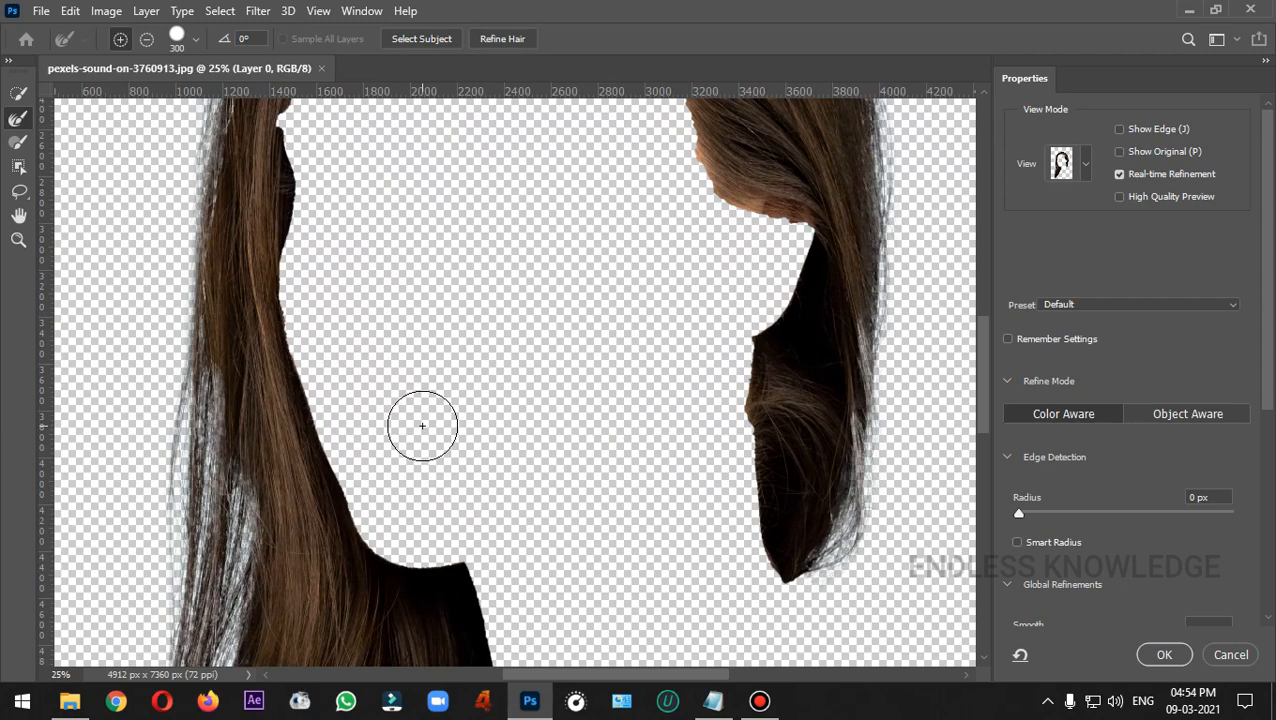
drag(419, 379, 419, 493)
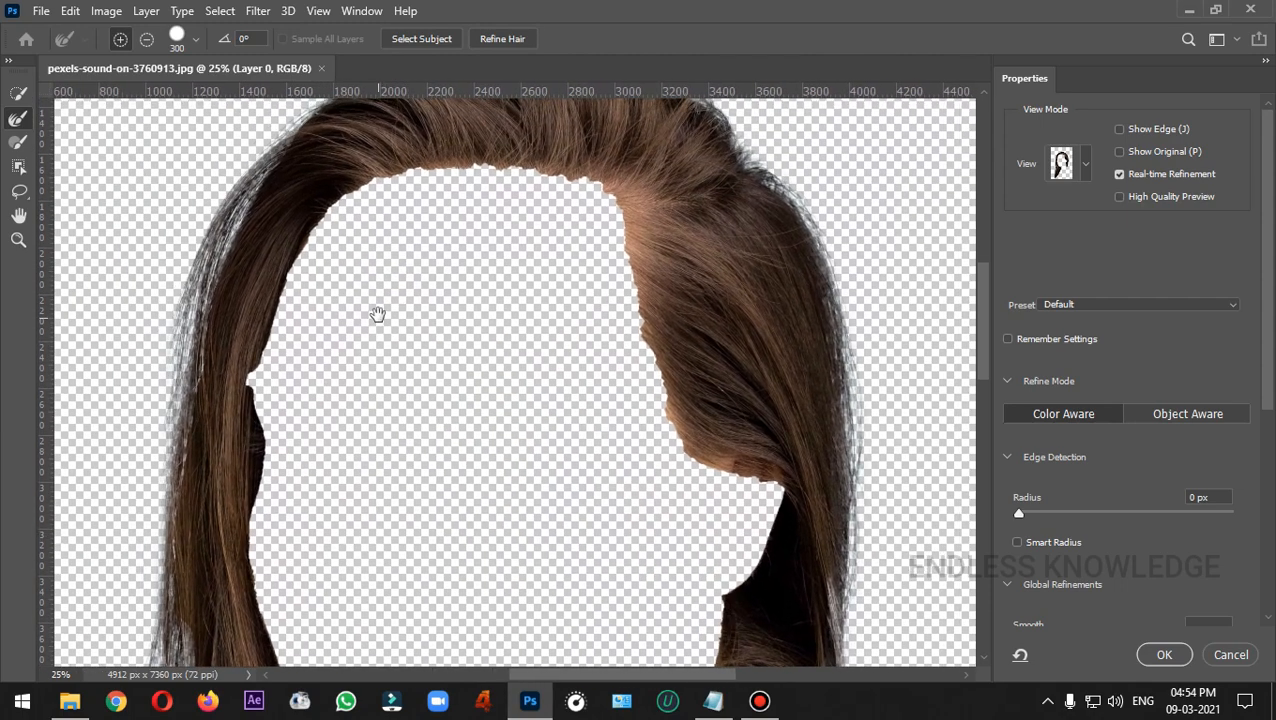
drag(379, 313, 377, 476)
key(ctrl+plus)
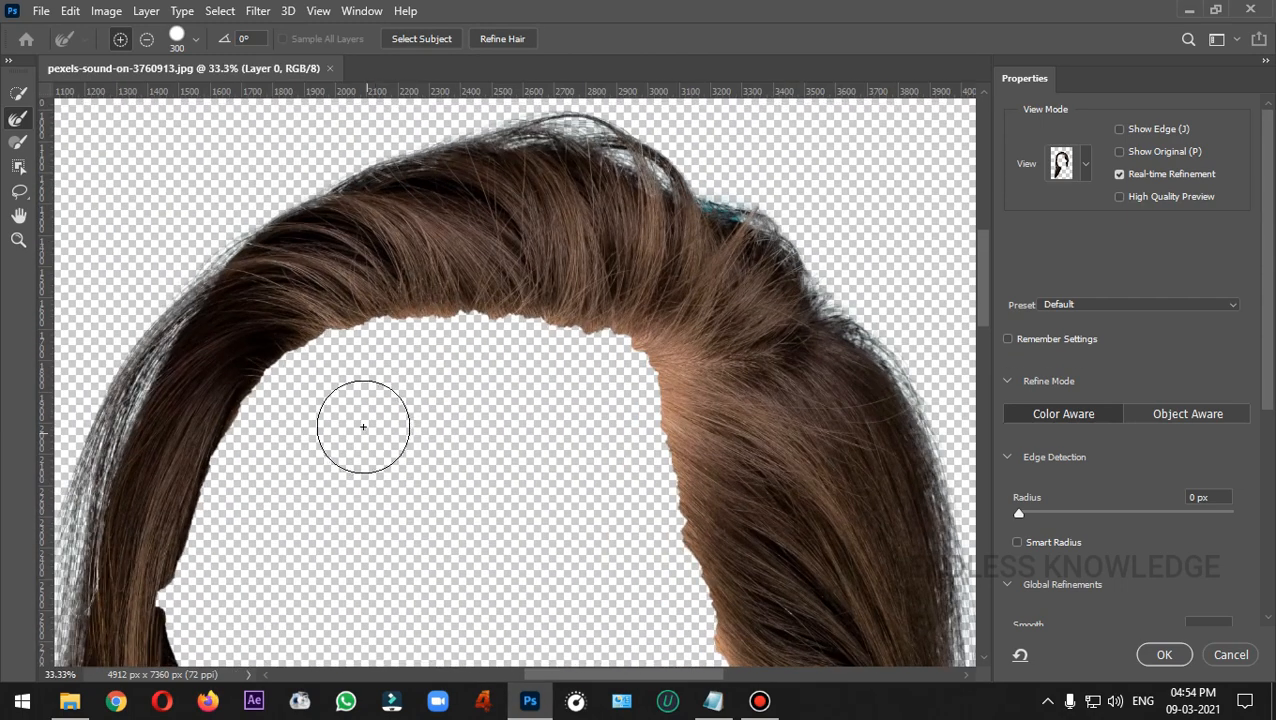
key(bracketleft)
key(bracketleft)
key(bracketleft)
key(bracketleft)
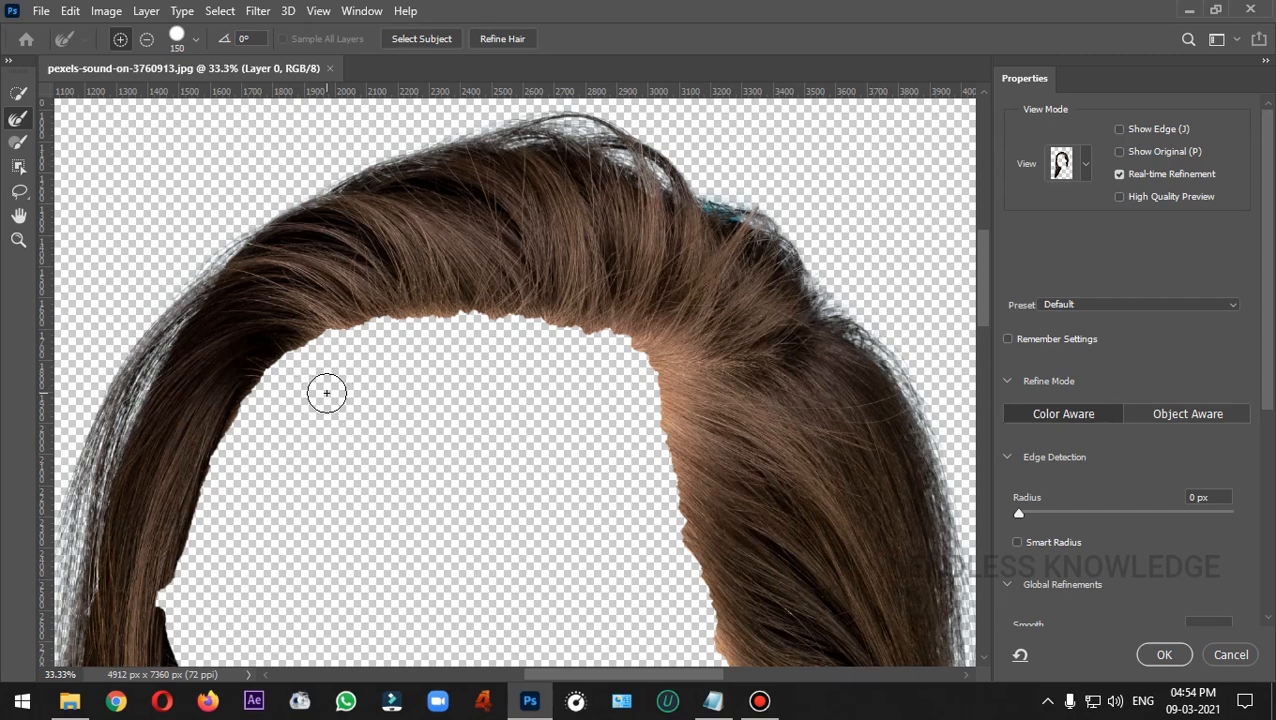
key(bracketleft)
key(bracketleft)
mouse_move(325, 392)
mouse_down()
mouse_move(327, 348)
mouse_move(482, 313)
mouse_move(647, 350)
mouse_move(678, 520)
mouse_move(518, 290)
mouse_up()
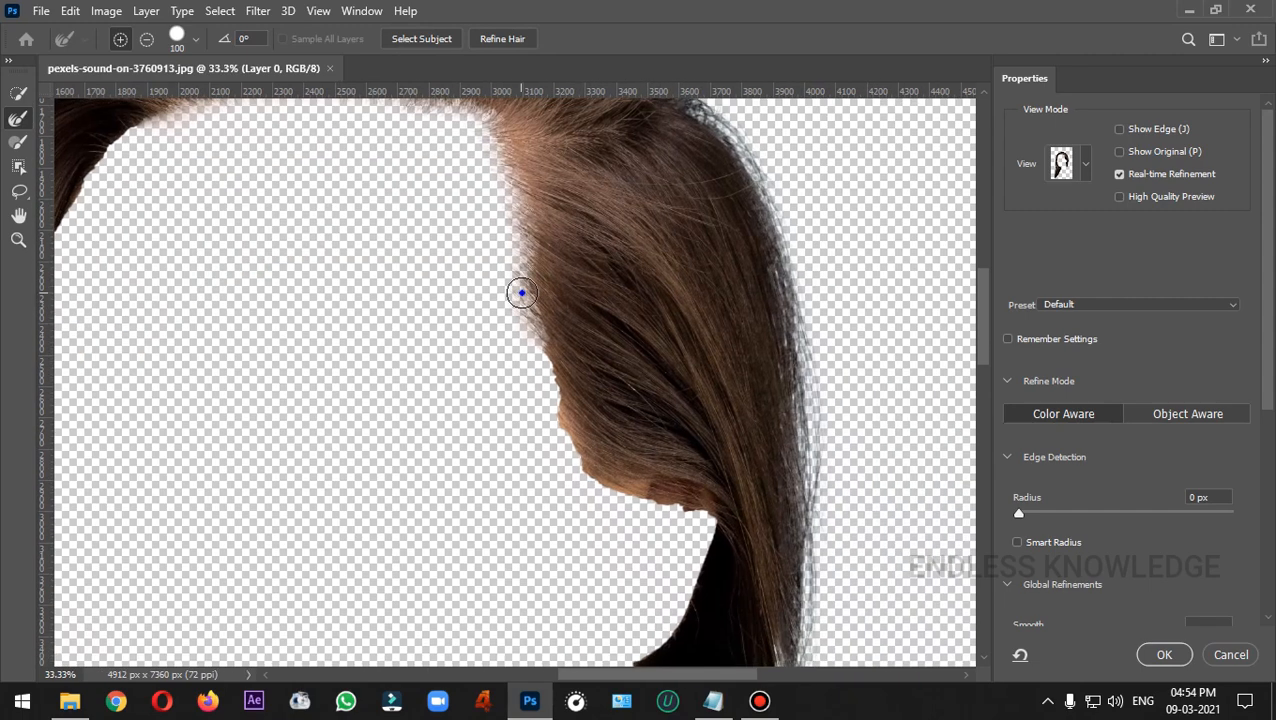
drag(118, 149, 319, 219)
drag(223, 440, 214, 630)
- Refine the inner hair edges beside the neck and along the cheek with the Refine Edge Brush
drag(428, 650, 370, 276)
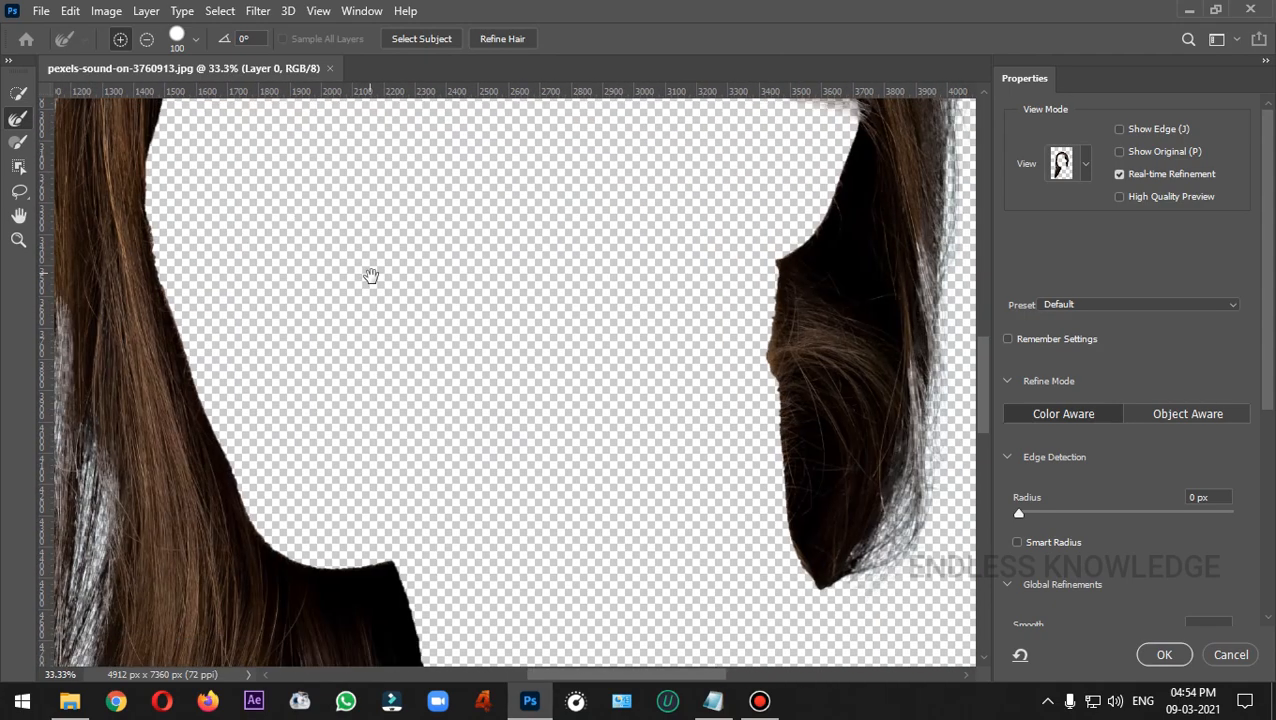
drag(776, 330, 774, 400)
drag(152, 212, 206, 399)
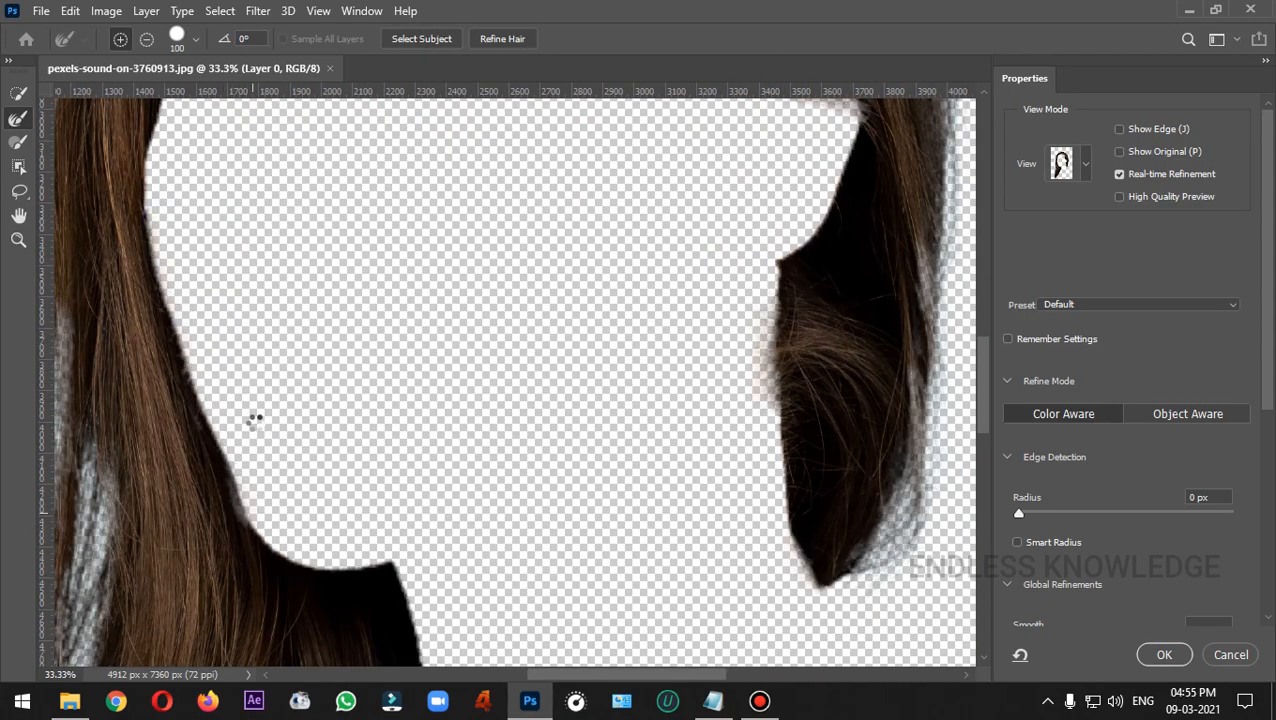
- Set the Edge Detection radius to 2 px
scroll(570, 450, up, 10)
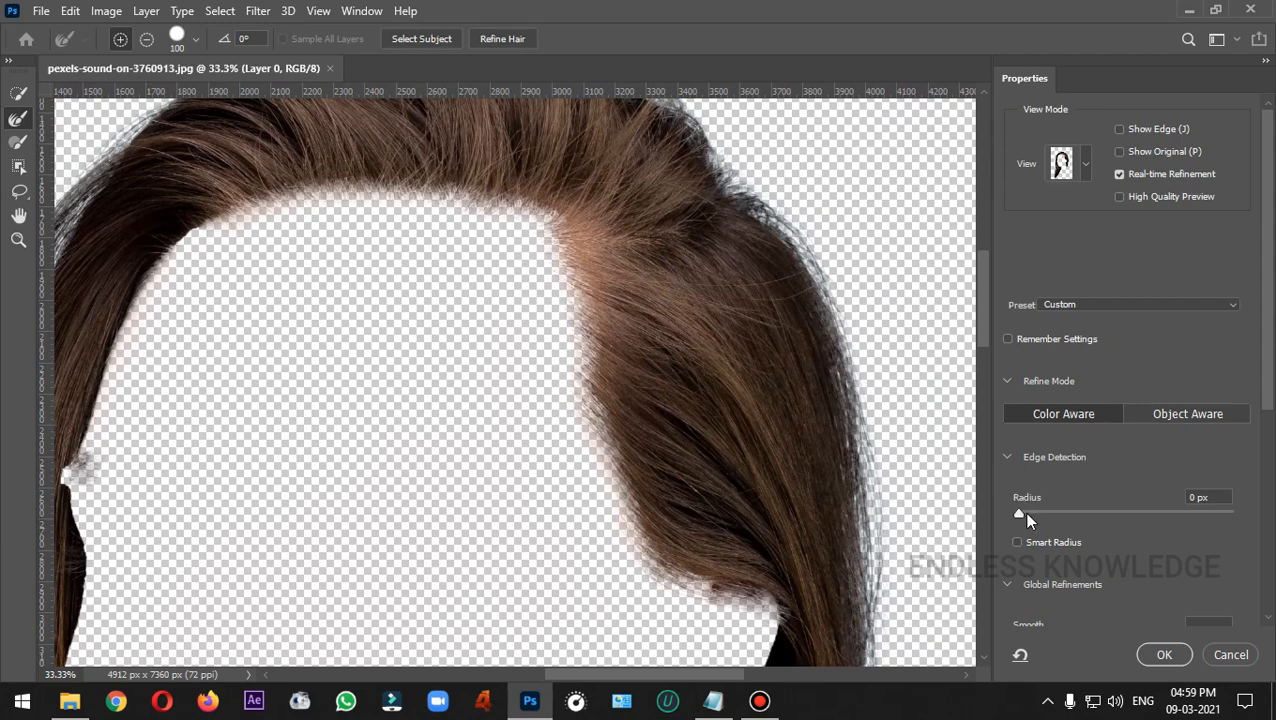
drag(1019, 514, 1044, 514)
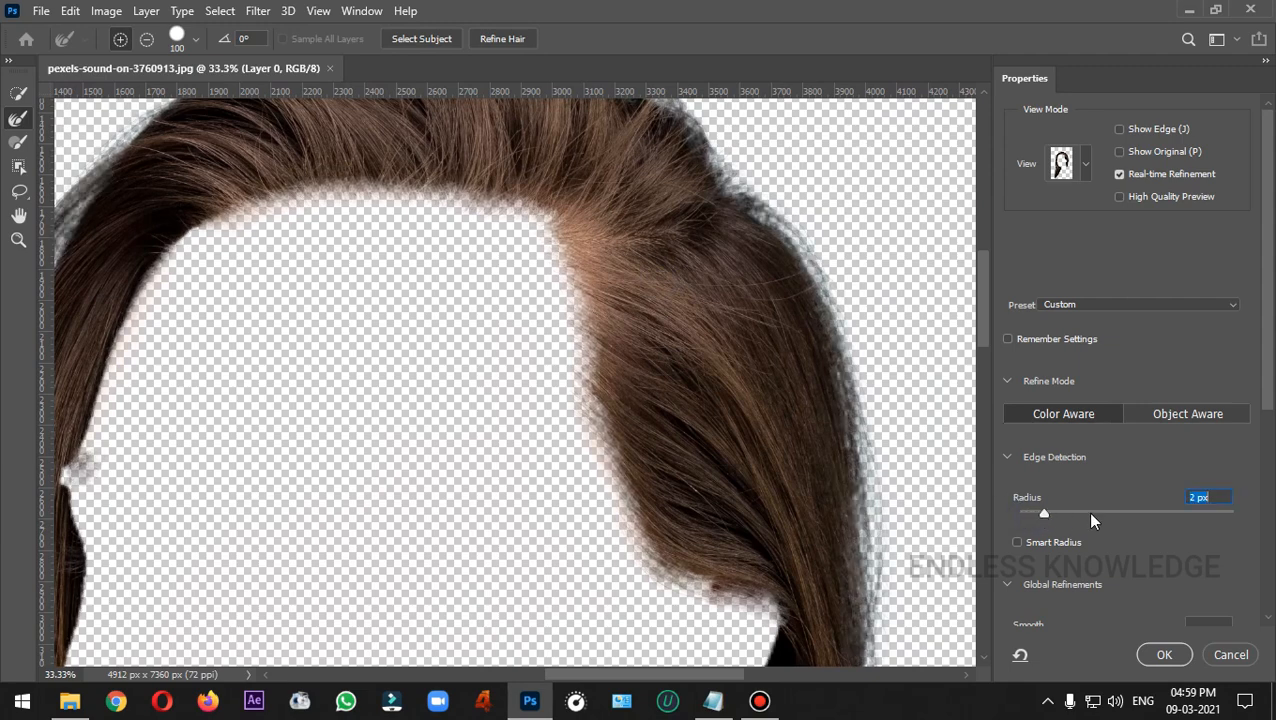
key(m)
key(ctrl+0)
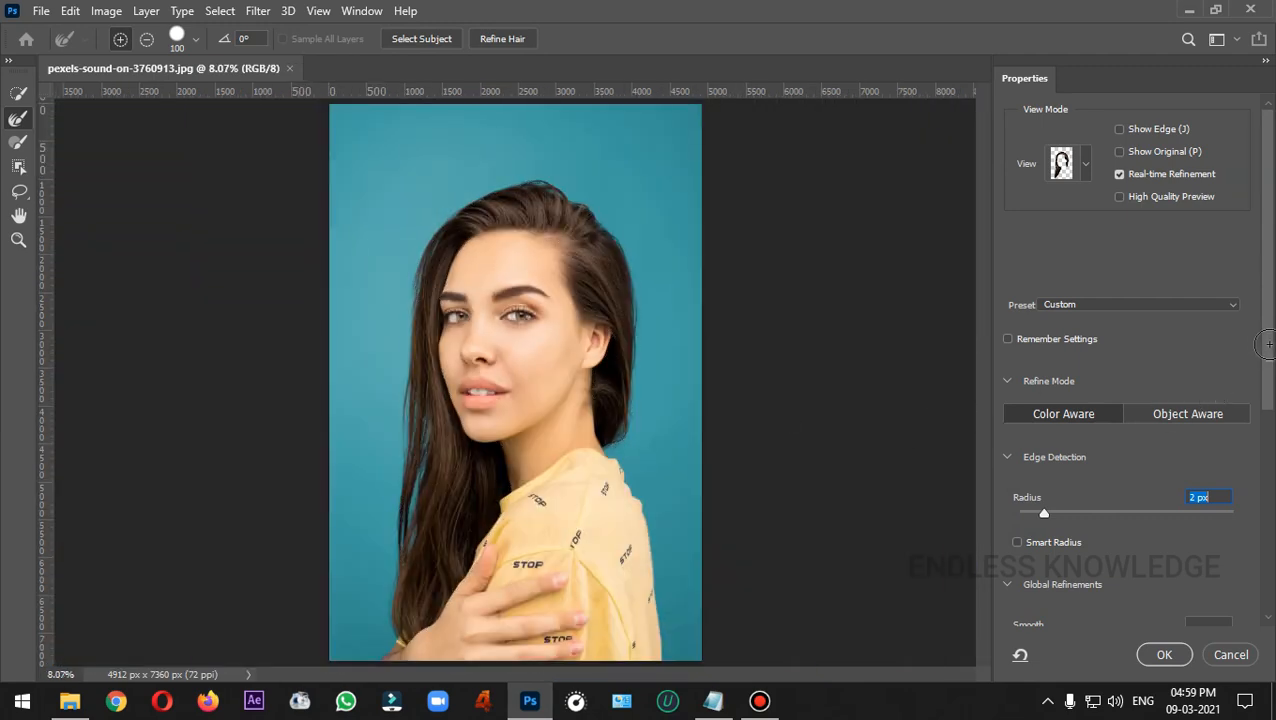
- Output the refined hair selection as a layer mask
key(y)
drag(1264, 346, 1266, 571)
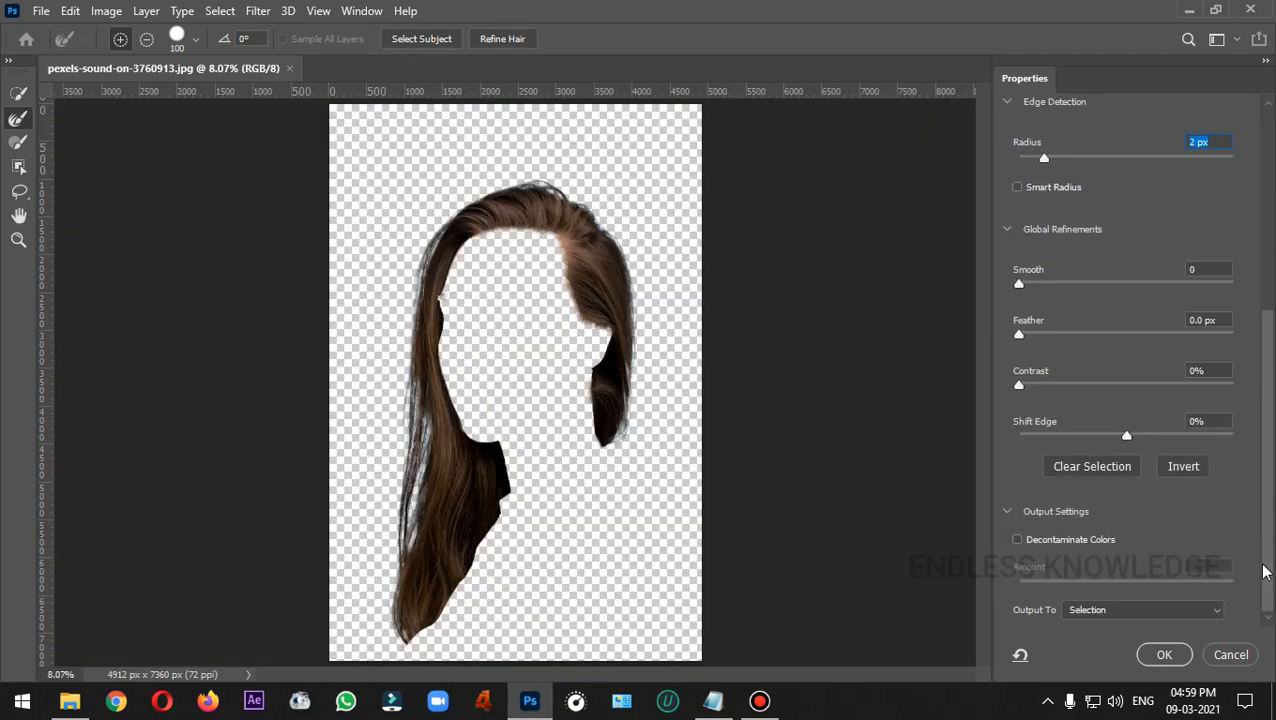
click(1105, 612)
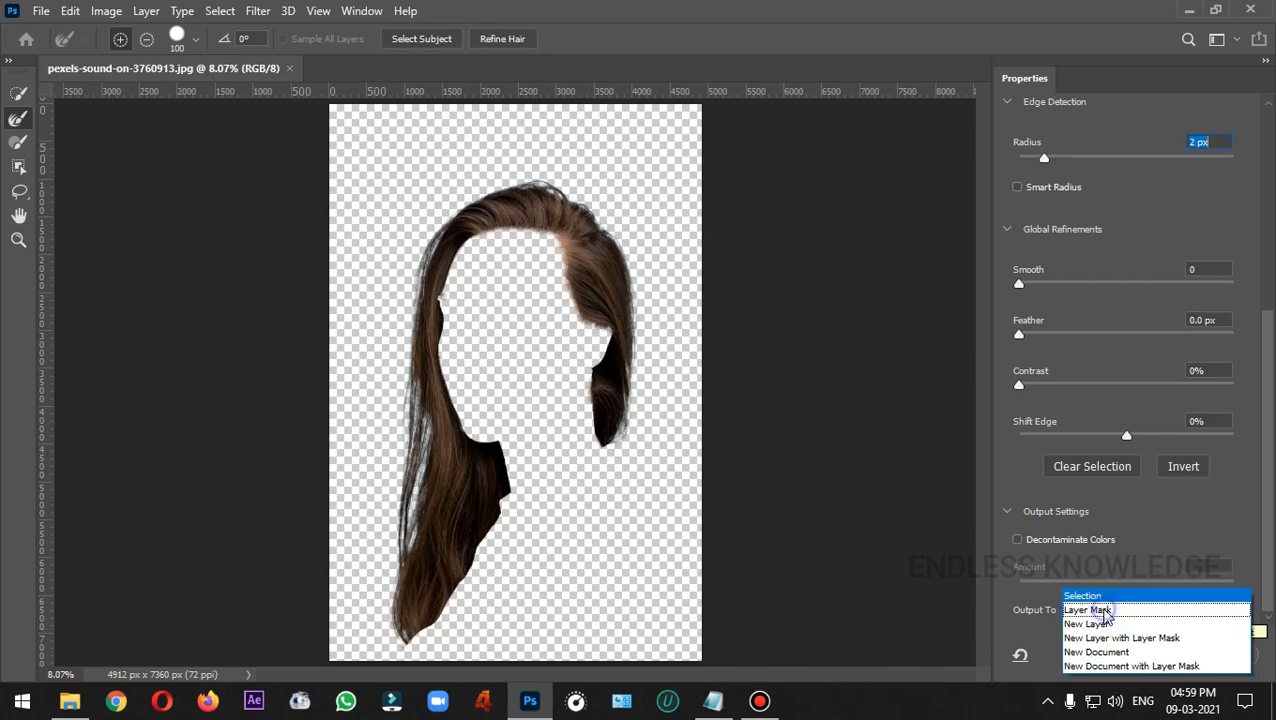
click(1128, 612)
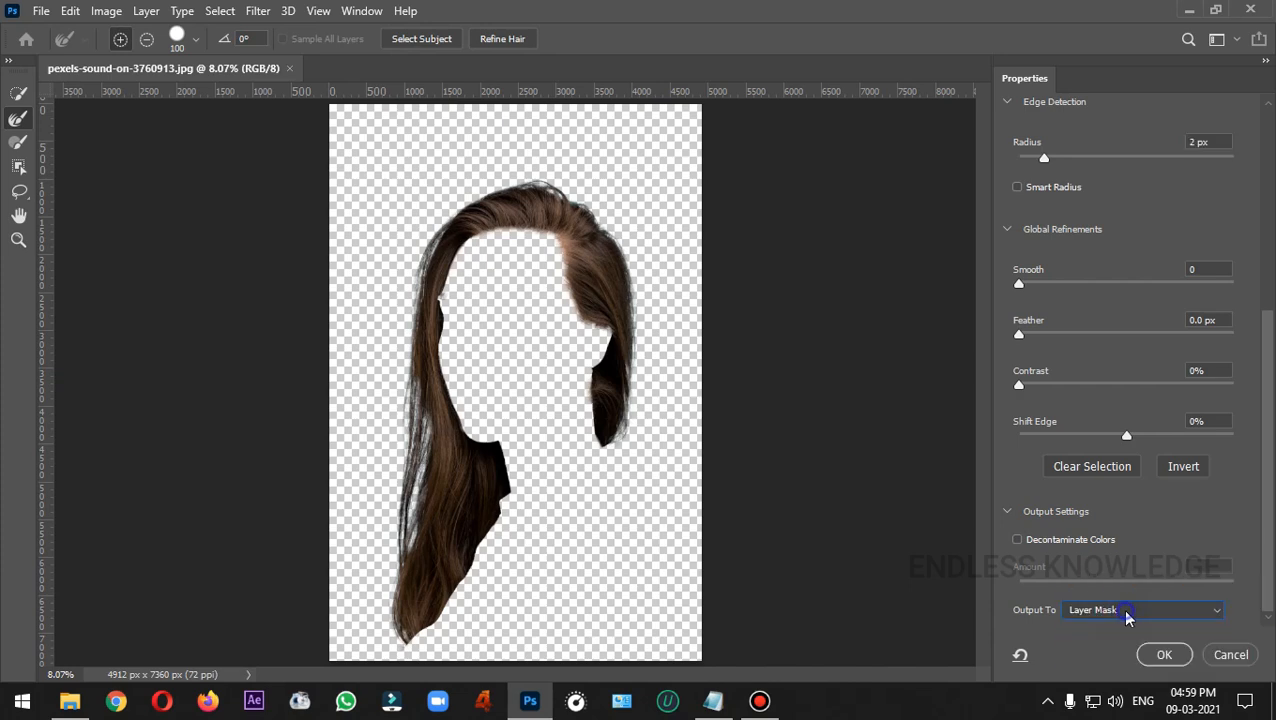
click(1168, 654)
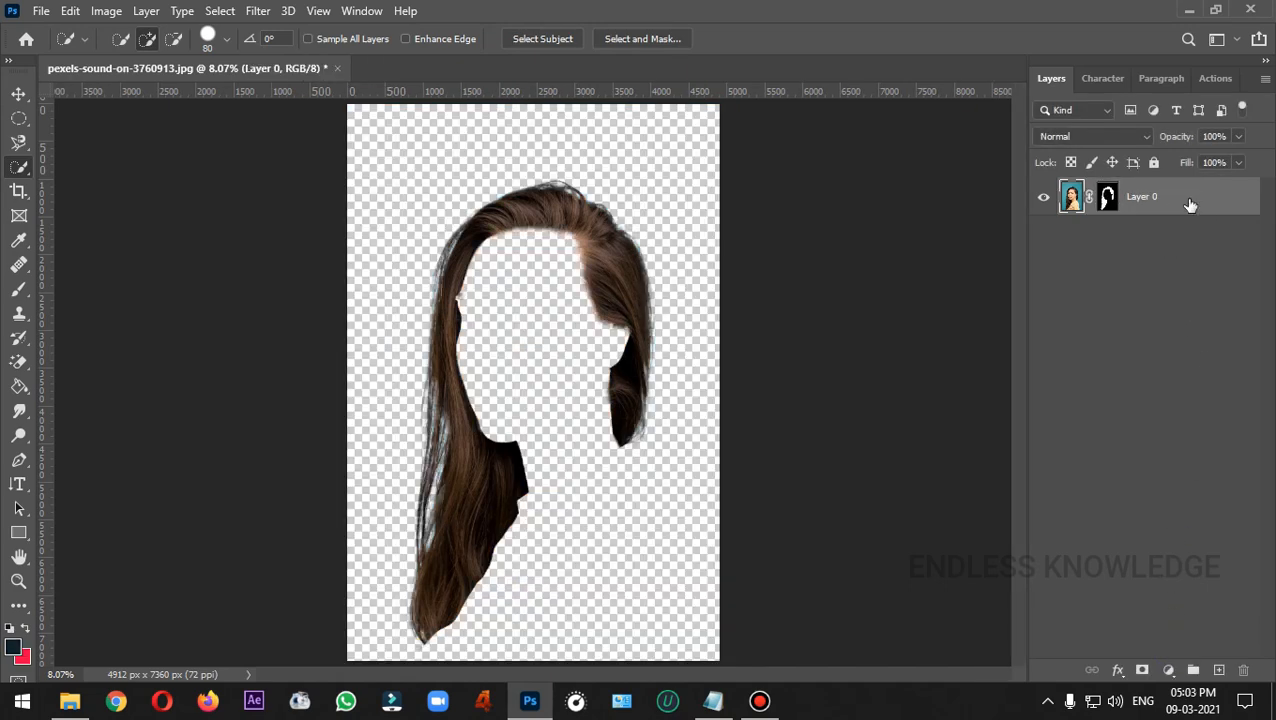
- Add a light blue (#76bbe9) solid color fill layer above the masked portrait layer
click(1188, 198)
click(1168, 670)
click(1184, 342)
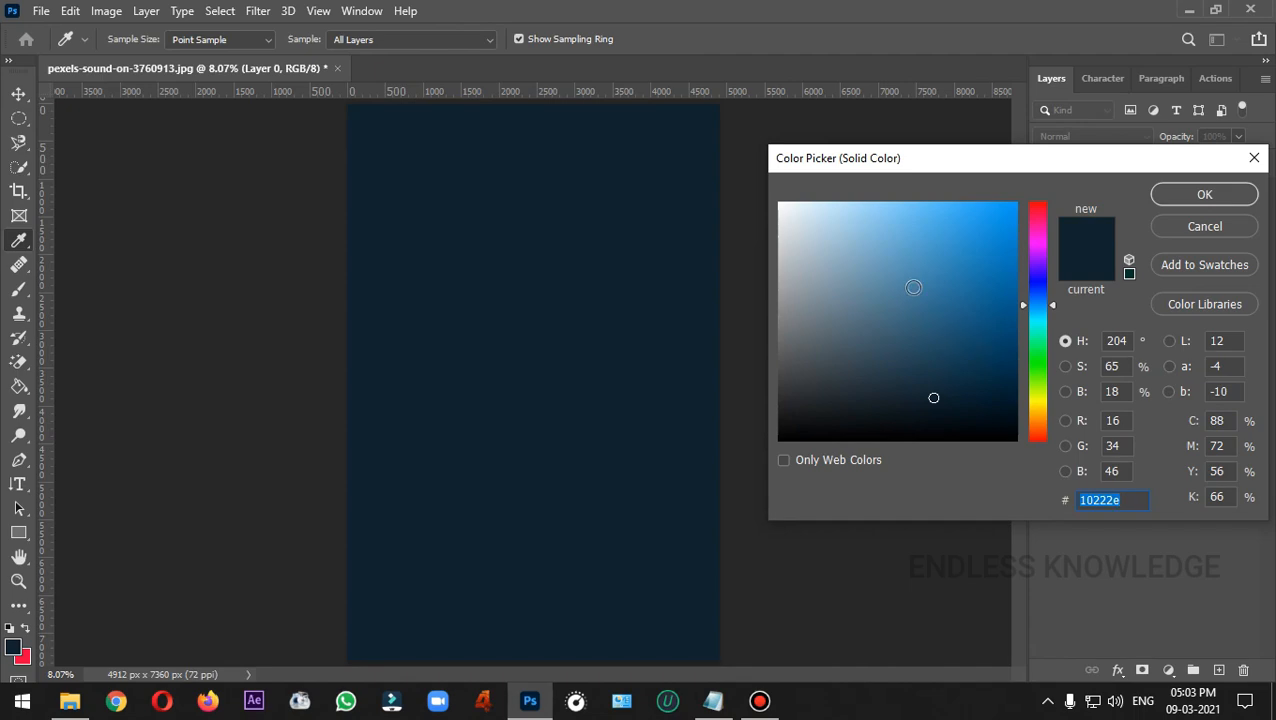
drag(913, 287, 897, 221)
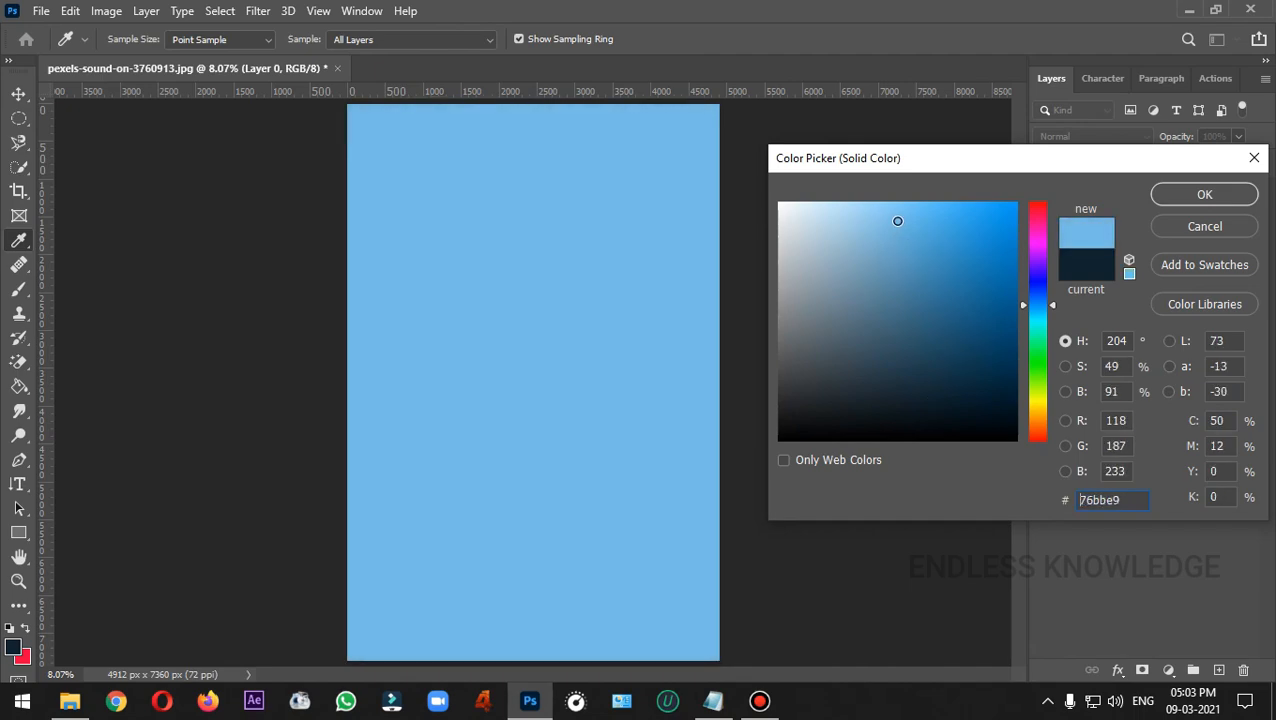
click(1184, 196)
- Move the hair mask from Layer 0 onto the Color Fill 1 layer, replacing its existing mask
click(1162, 237)
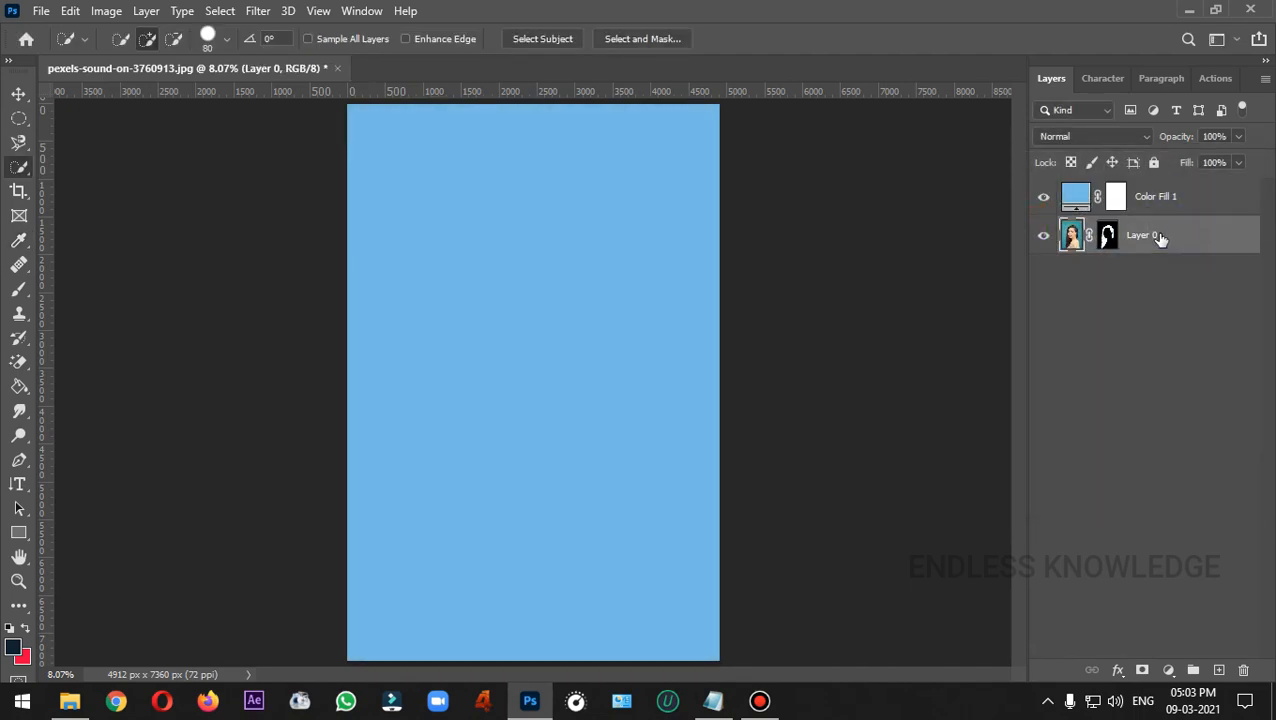
click(1107, 235)
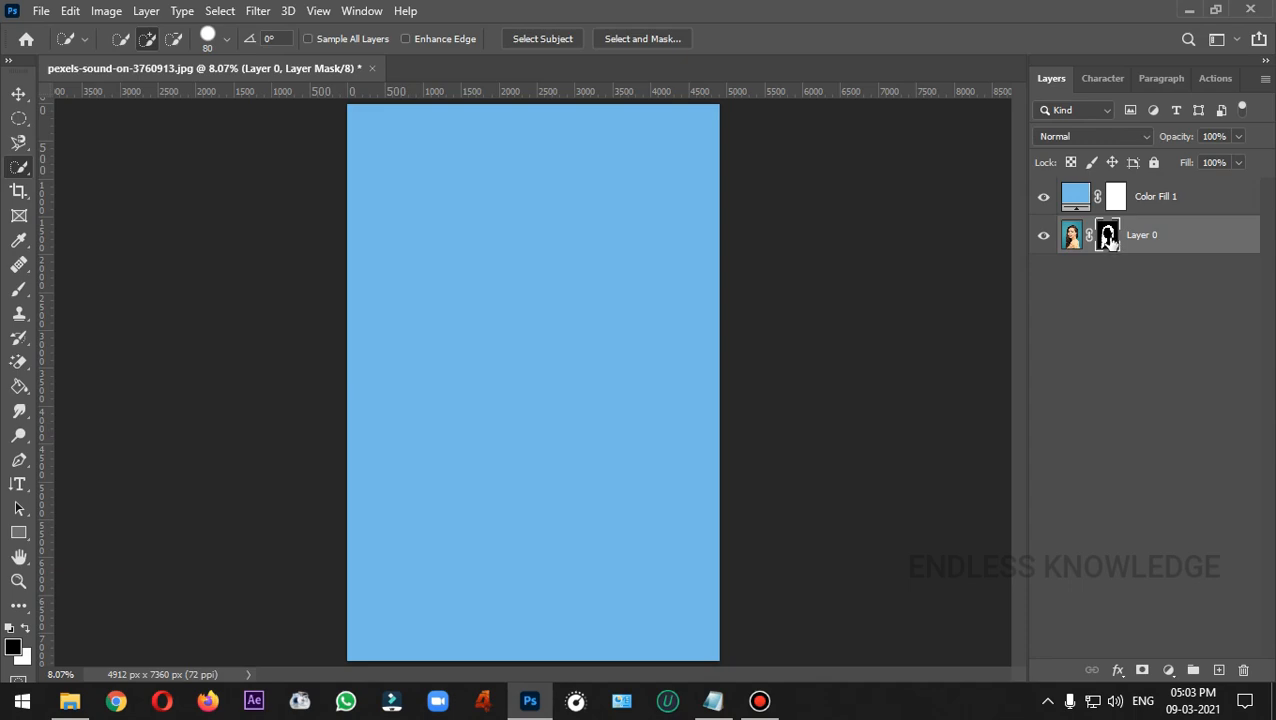
drag(1107, 235, 1136, 193)
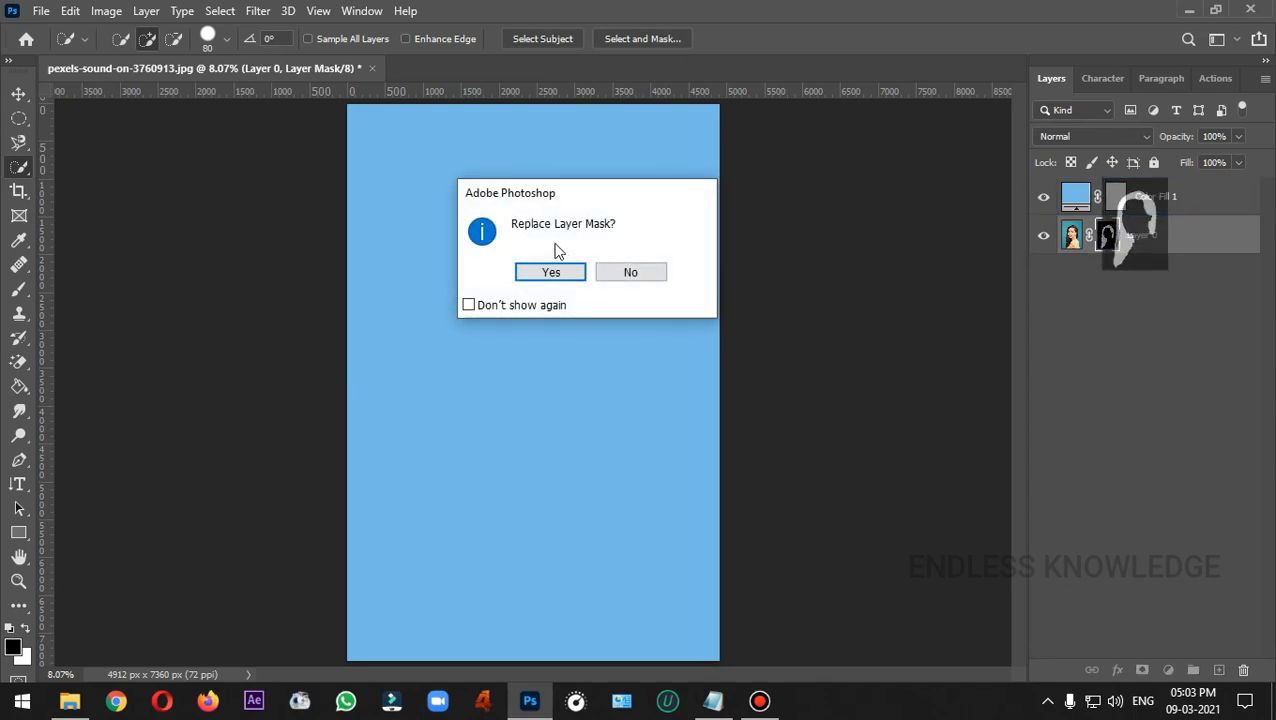
click(570, 273)
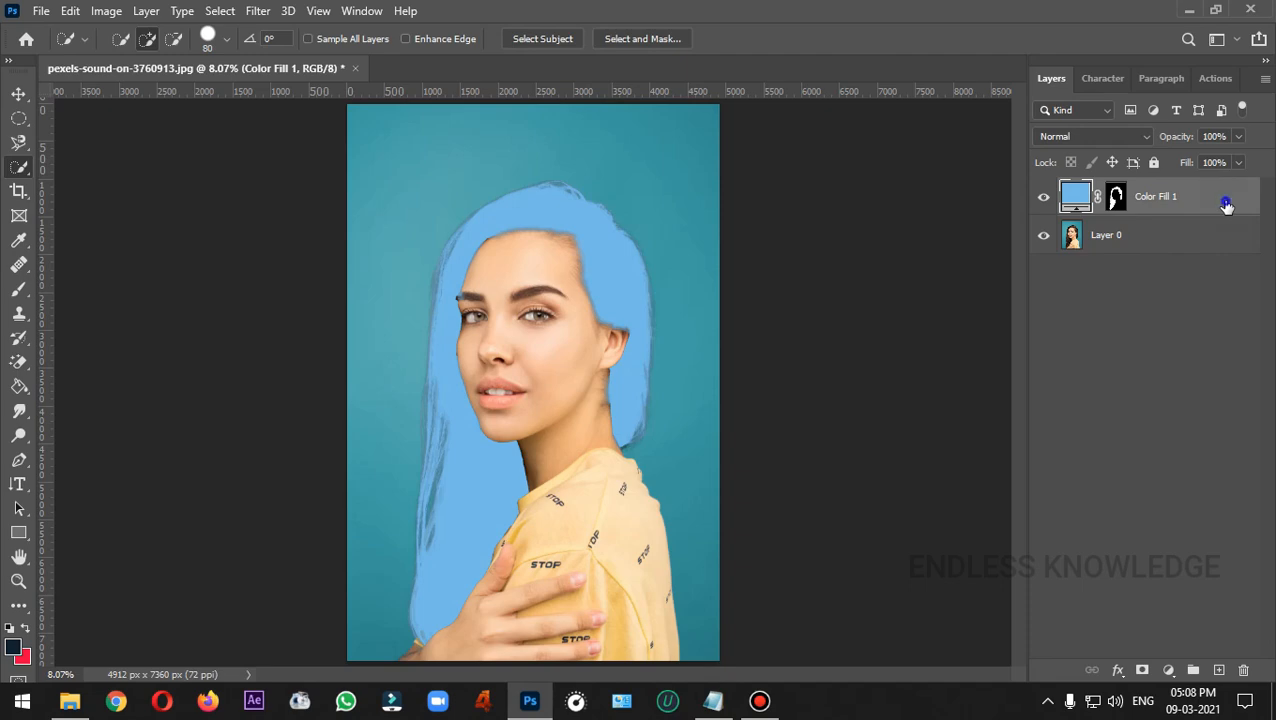
- Paint black on the fill layer's mask with the Brush to remove the blue from the outer end of the eyebrow beside the long hair
click(1117, 198)
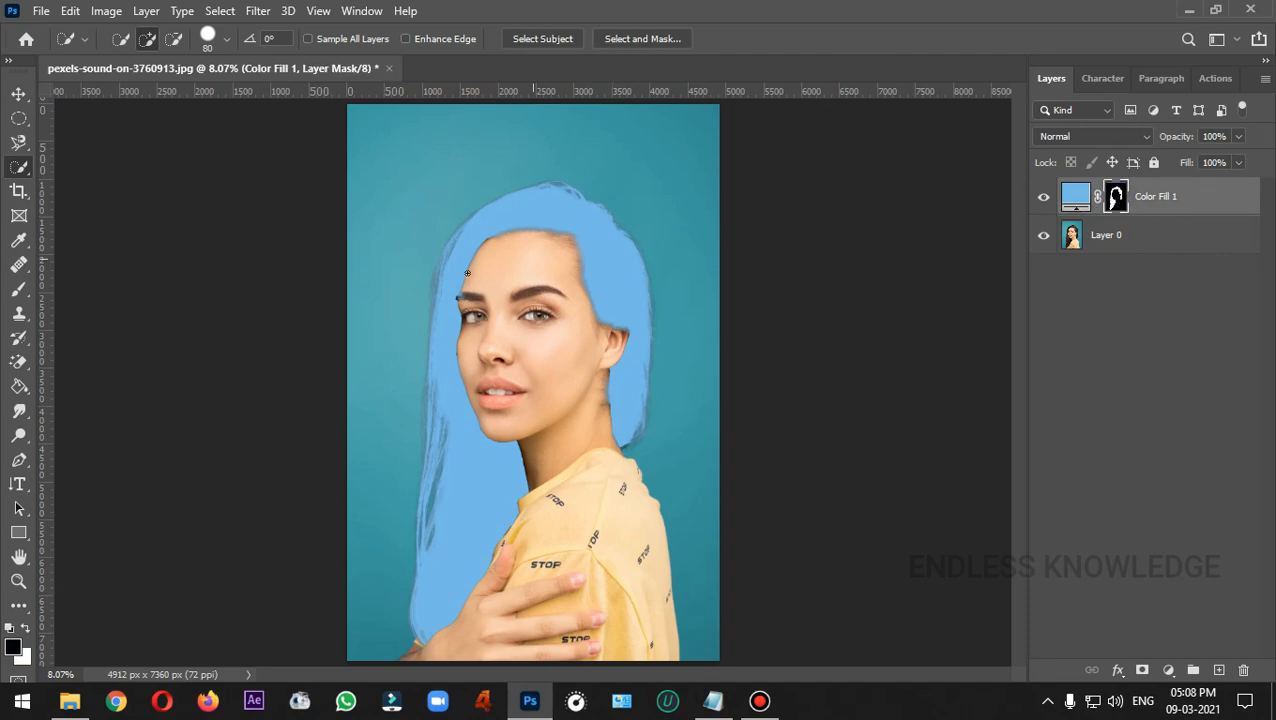
key(b)
scroll(380, 306, up, 4)
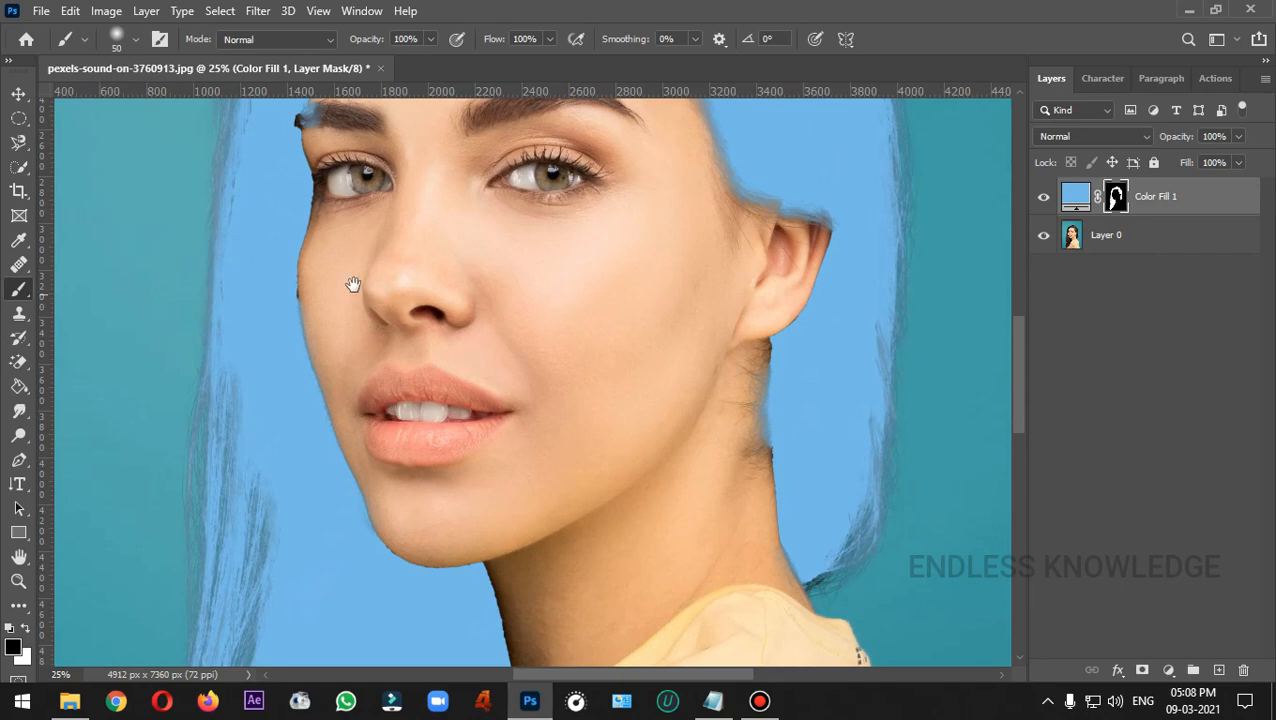
mouse_move(353, 285)
mouse_down()
mouse_move(490, 450)
mouse_move(550, 426)
mouse_move(564, 442)
mouse_up()
scroll(527, 427, up, 2)
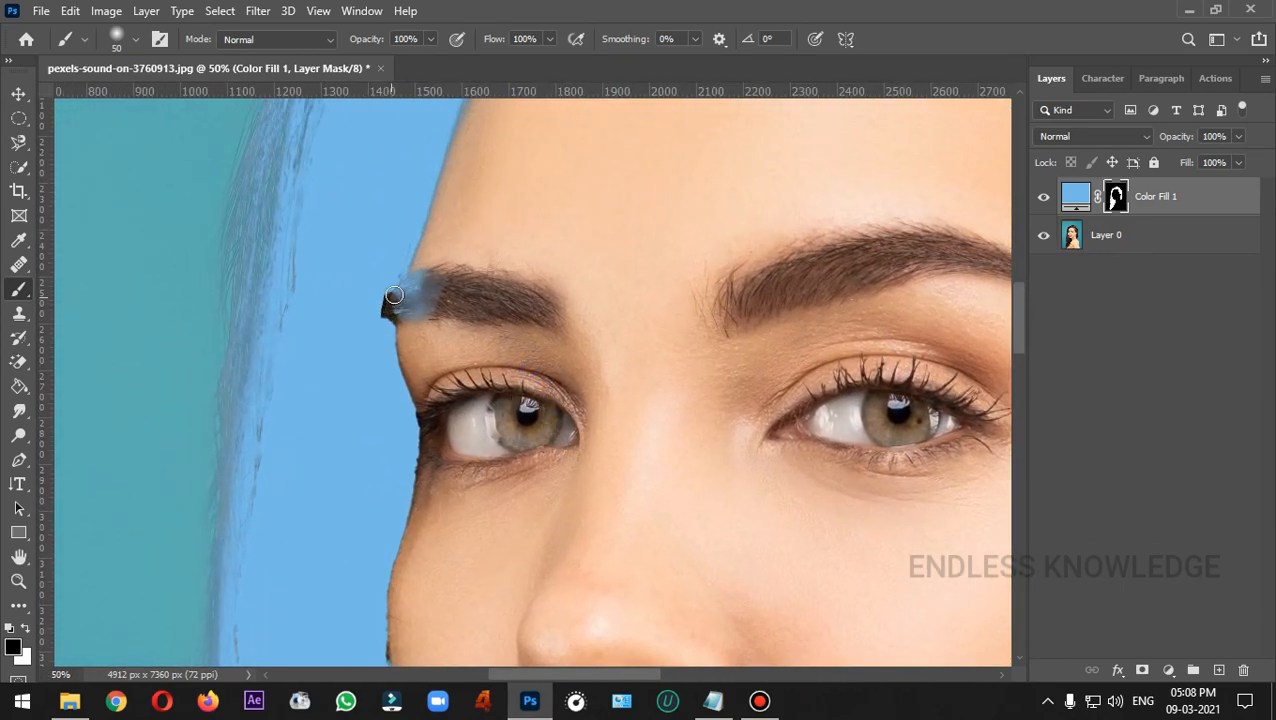
mouse_move(399, 299)
mouse_down()
mouse_move(427, 304)
mouse_move(423, 286)
mouse_up()
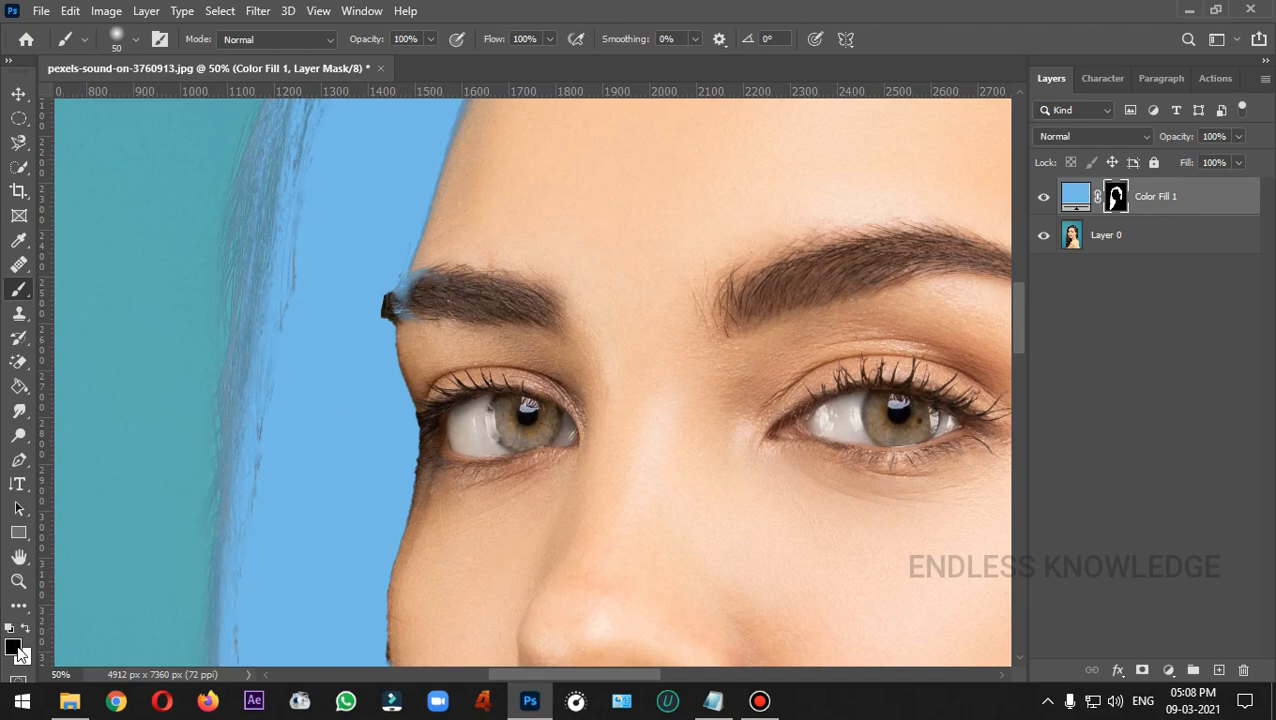
mouse_move(434, 287)
mouse_down()
mouse_move(417, 273)
mouse_move(410, 319)
mouse_move(405, 292)
mouse_up()
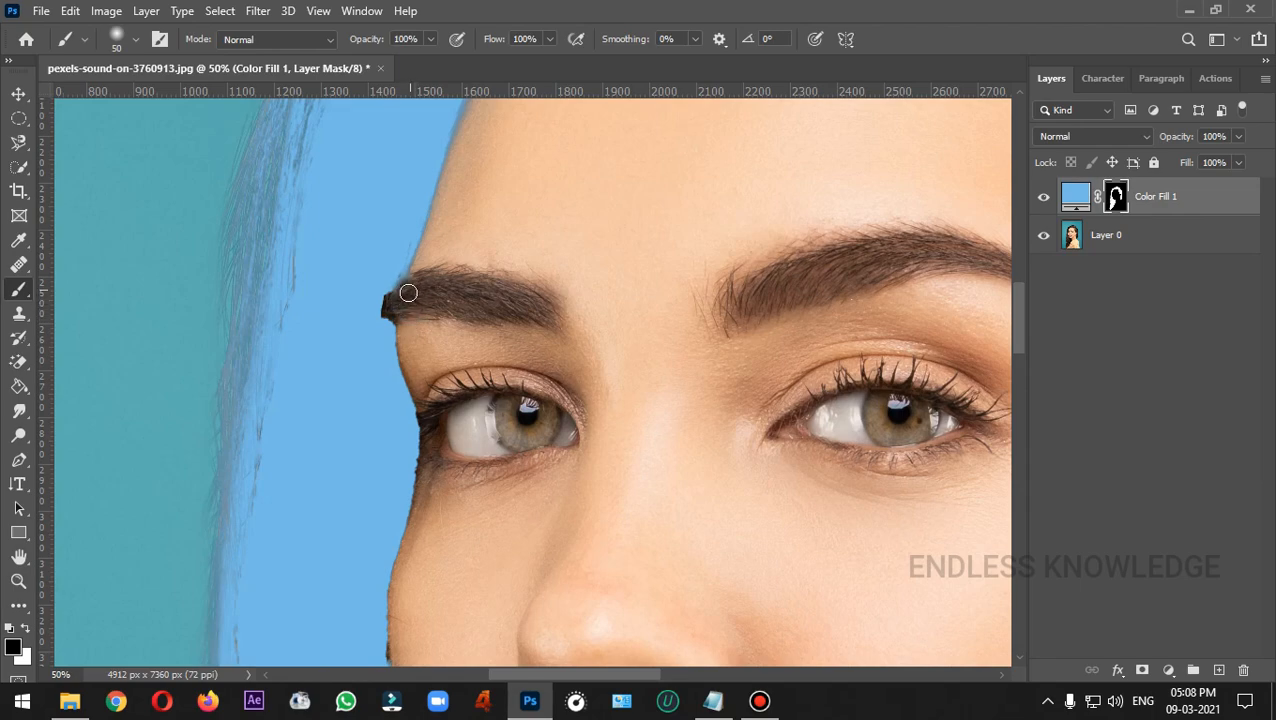
- Paint white on the fill layer's mask to cover the uncolored dark patches beside the eyebrow's outer end and along the cheek edge
click(27, 630)
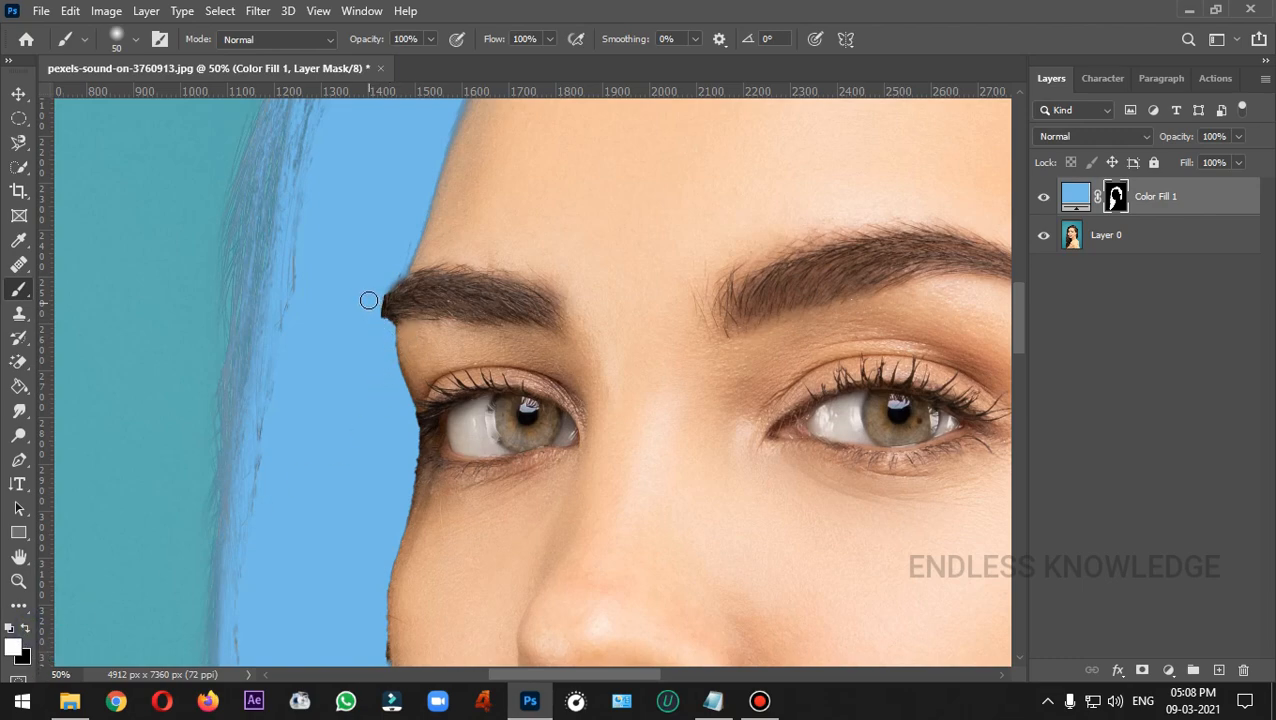
drag(368, 300, 380, 321)
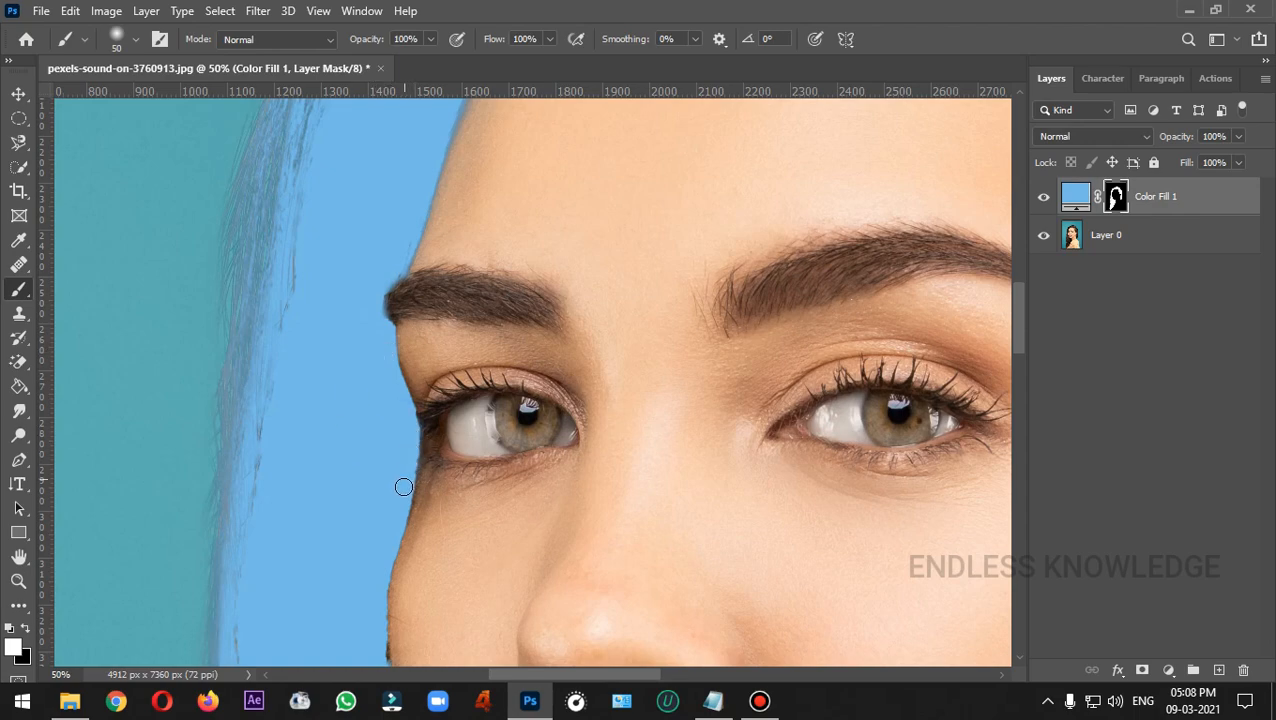
scroll(420, 495, down, 3)
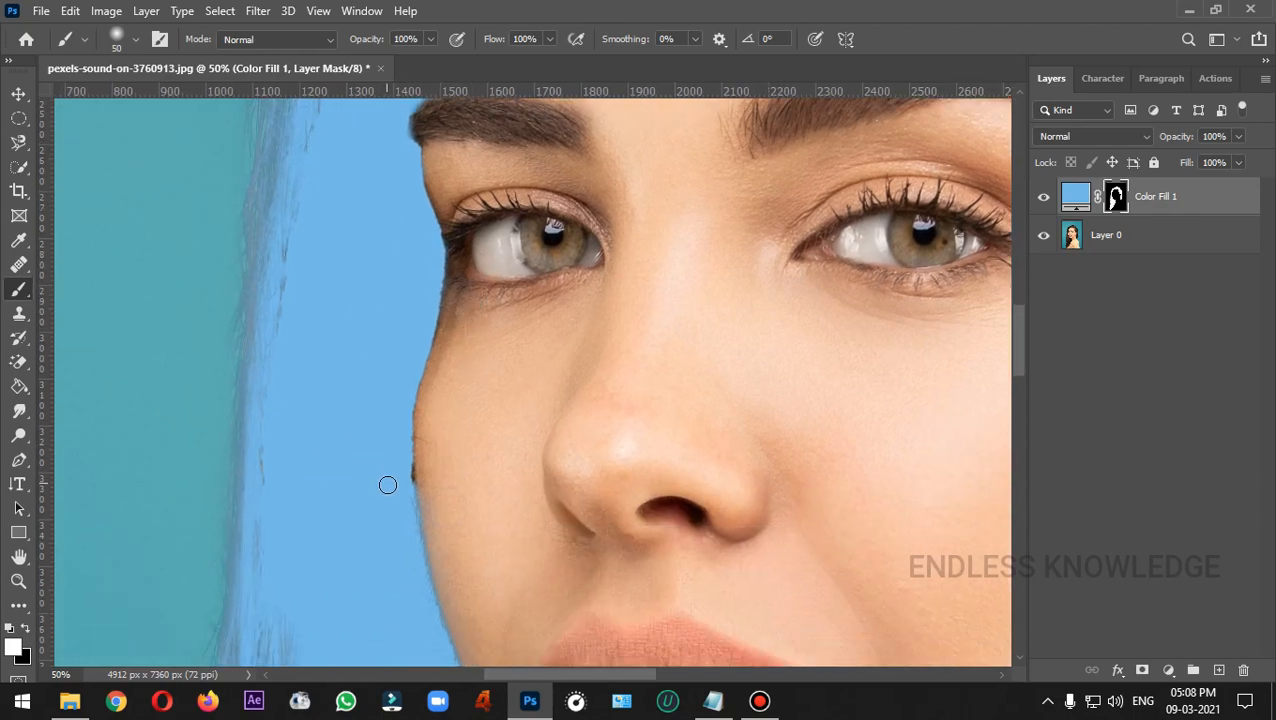
drag(387, 484, 405, 480)
key(ctrl+0)
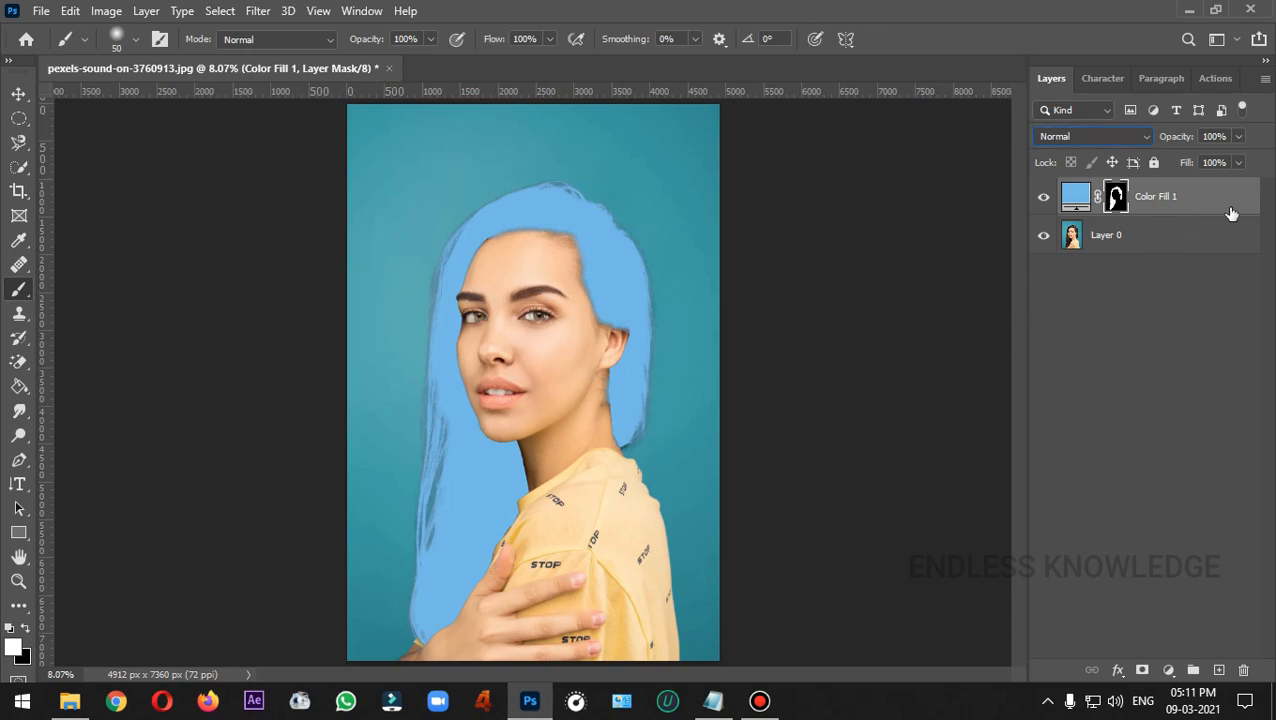
- Set the color fill layer's blend mode to Soft Light
click(1198, 208)
click(1140, 137)
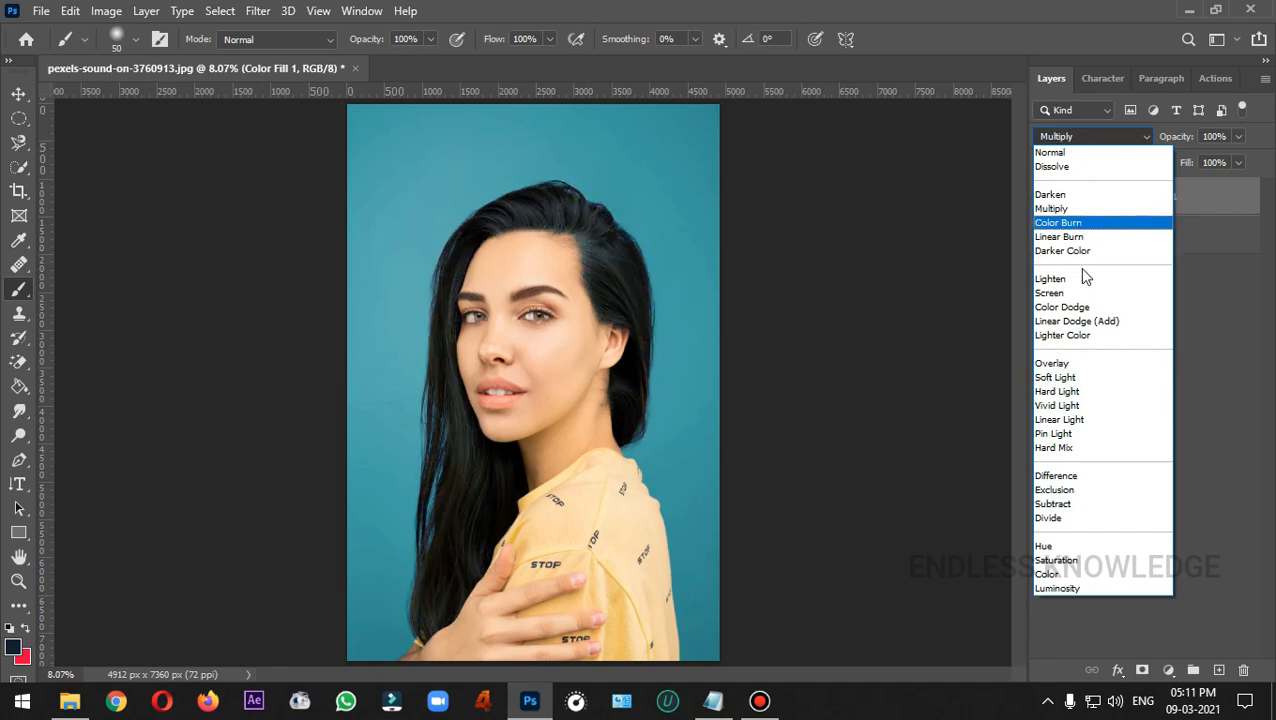
click(1090, 381)
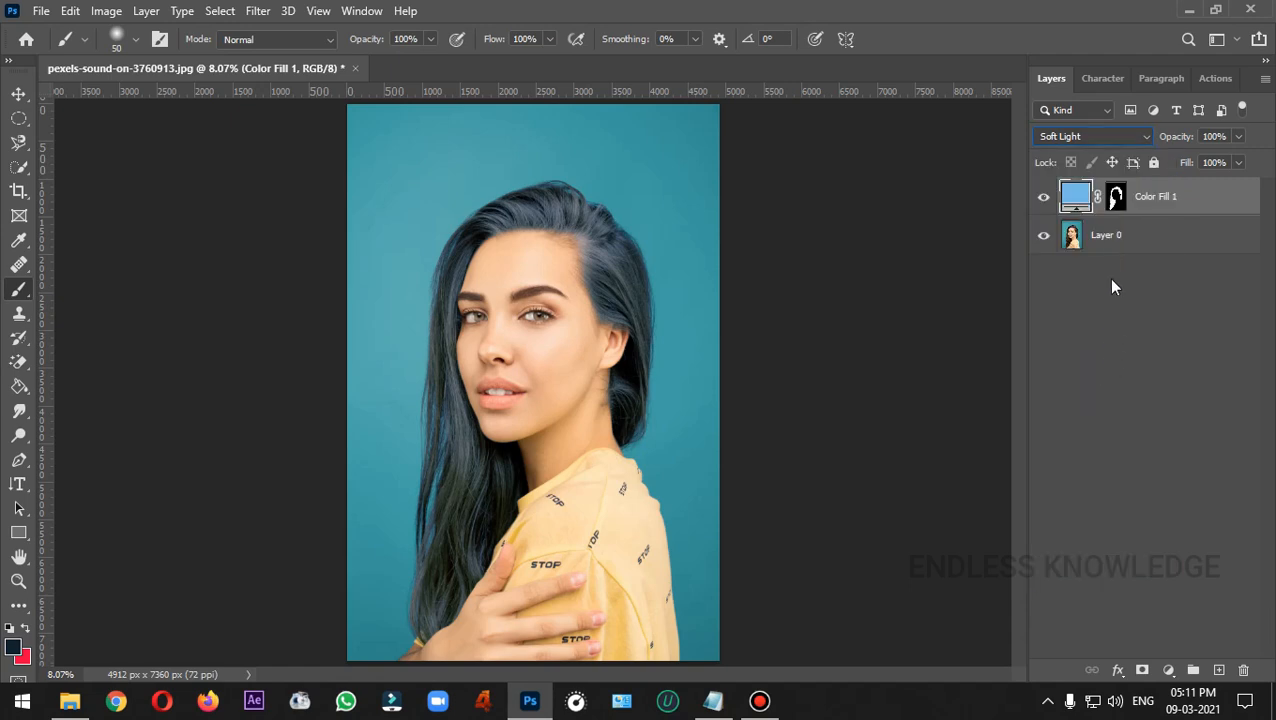
- Change the fill layer's color to golden yellow (#f3c14a) and lower the layer's opacity to 62%
double_click(1078, 195)
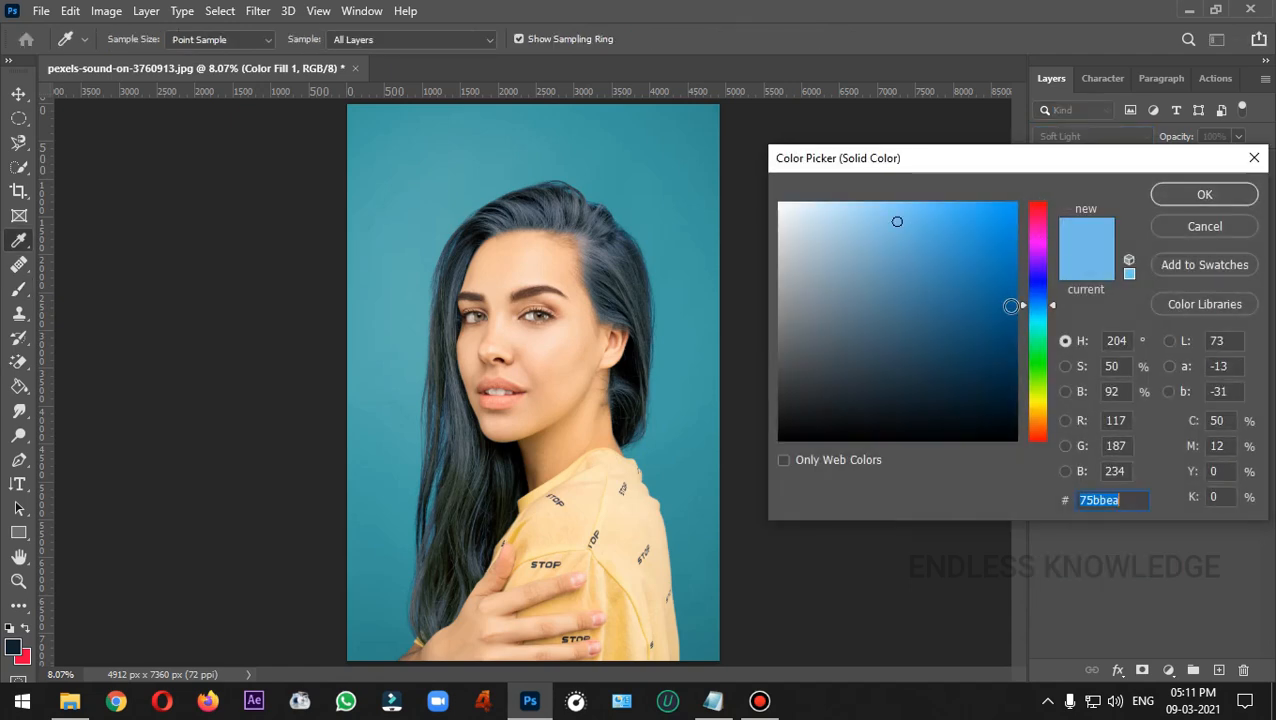
drag(1050, 304, 1038, 402)
drag(898, 240, 893, 218)
click(1052, 412)
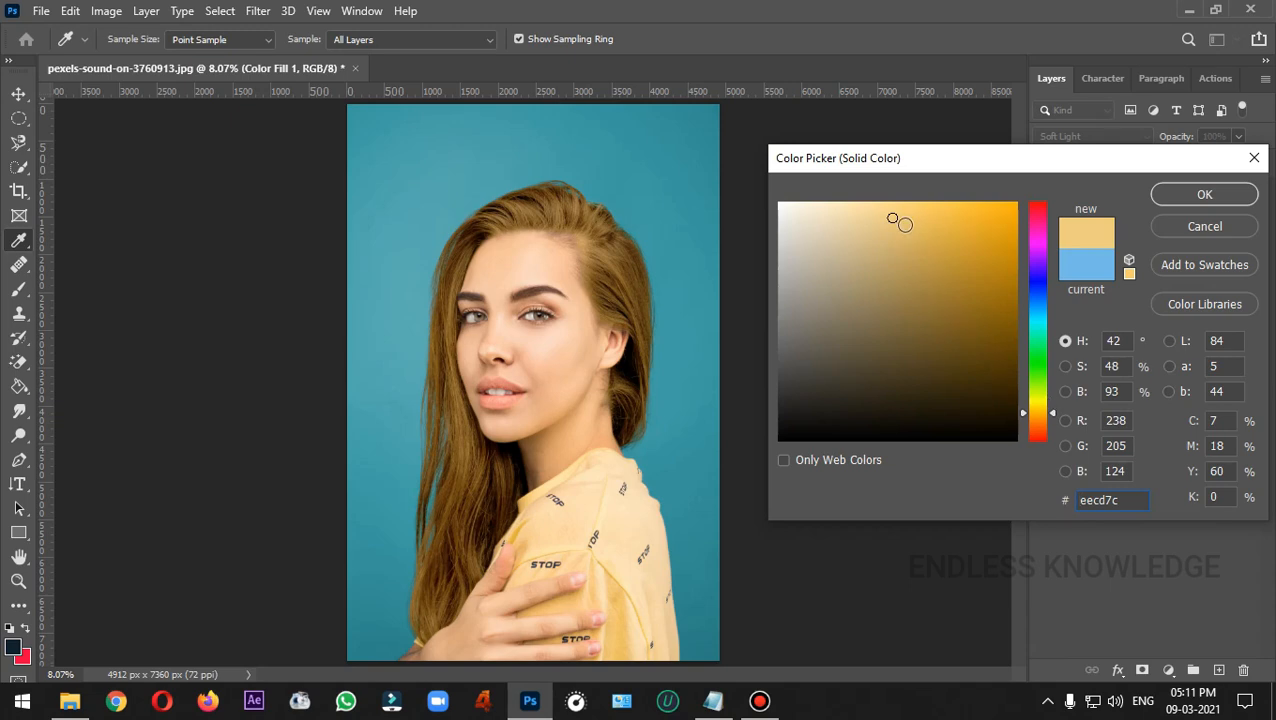
drag(893, 216, 944, 212)
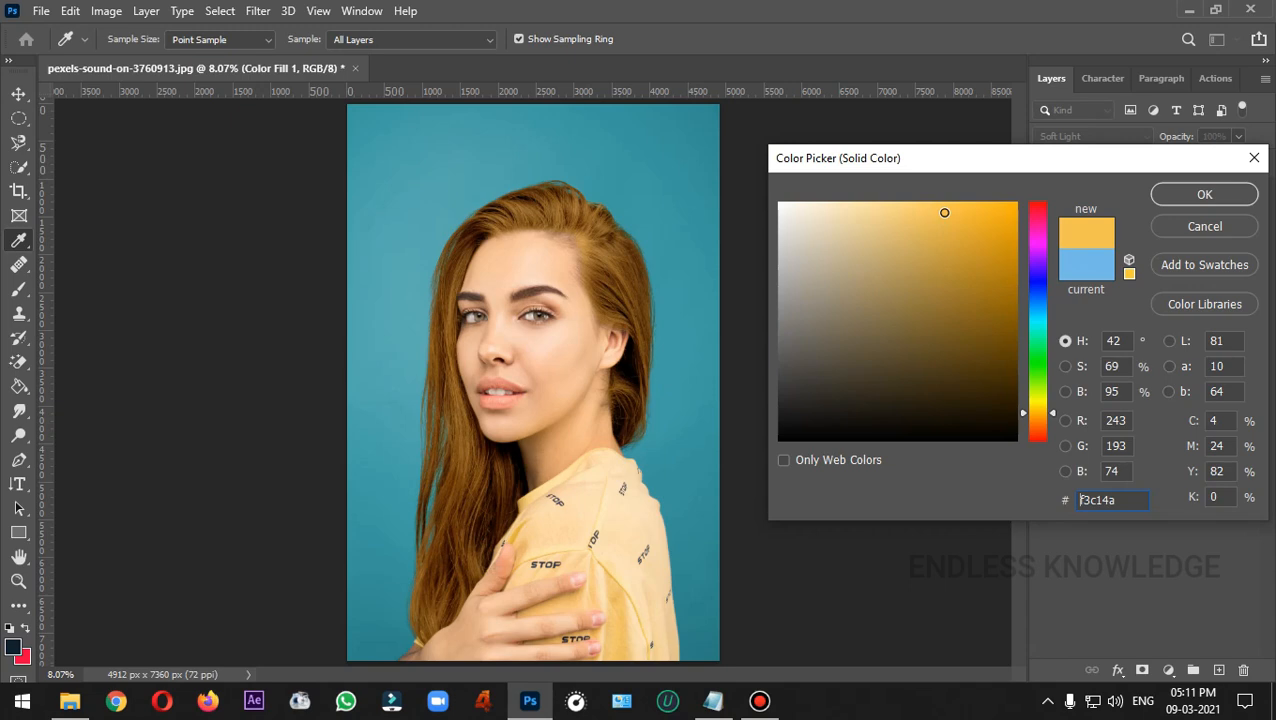
click(1171, 194)
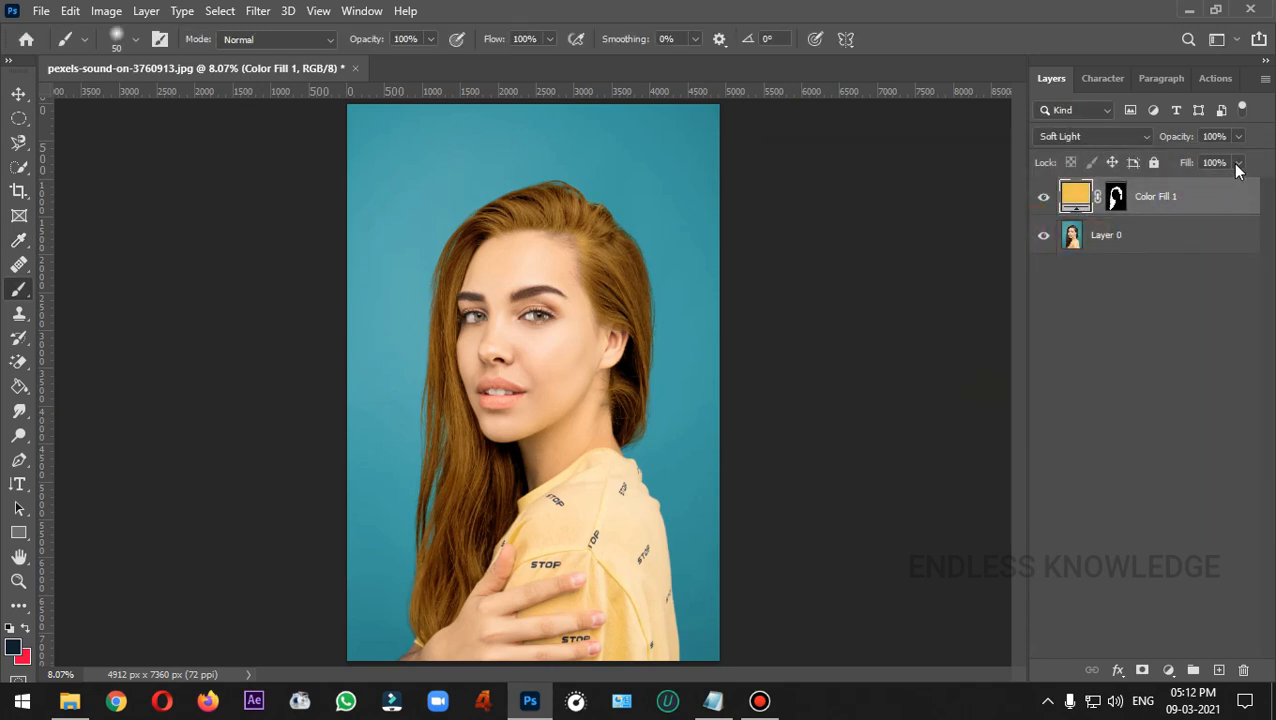
click(1238, 136)
drag(1230, 158, 1203, 160)
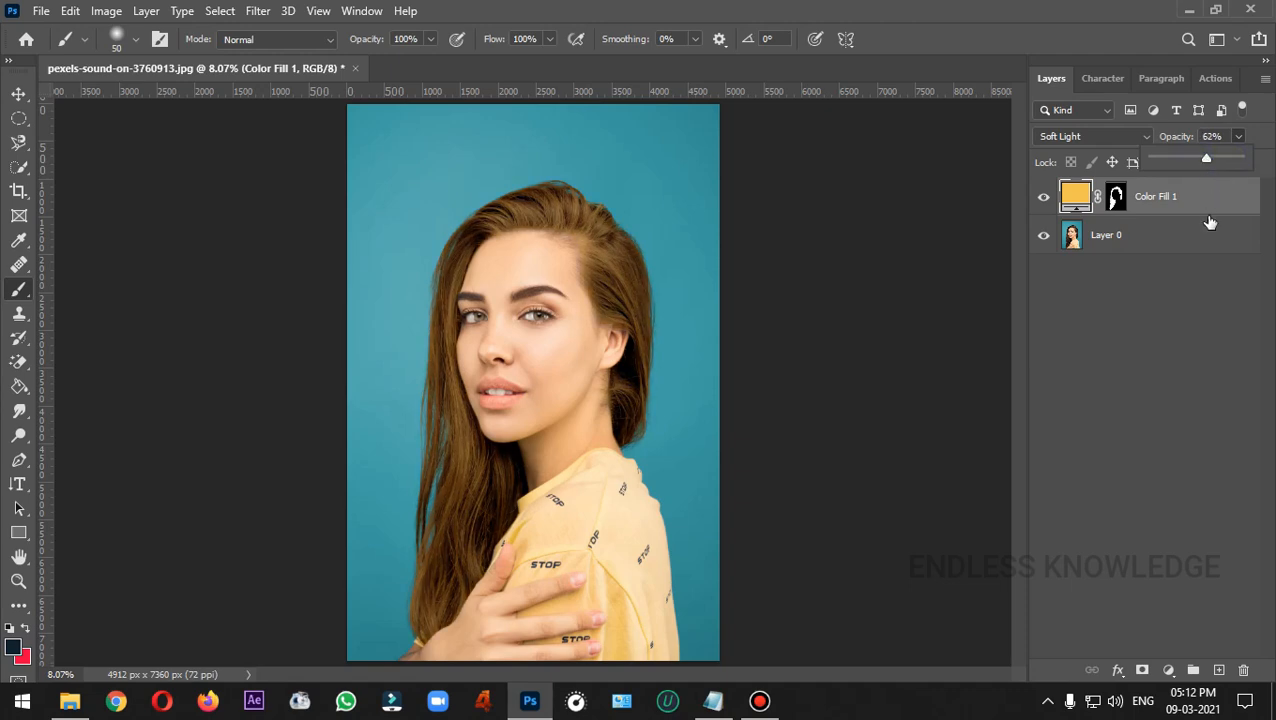
- Try a pink (#f44baa) fill color and toggle the fill layer's visibility to compare the hair with the original
double_click(1076, 196)
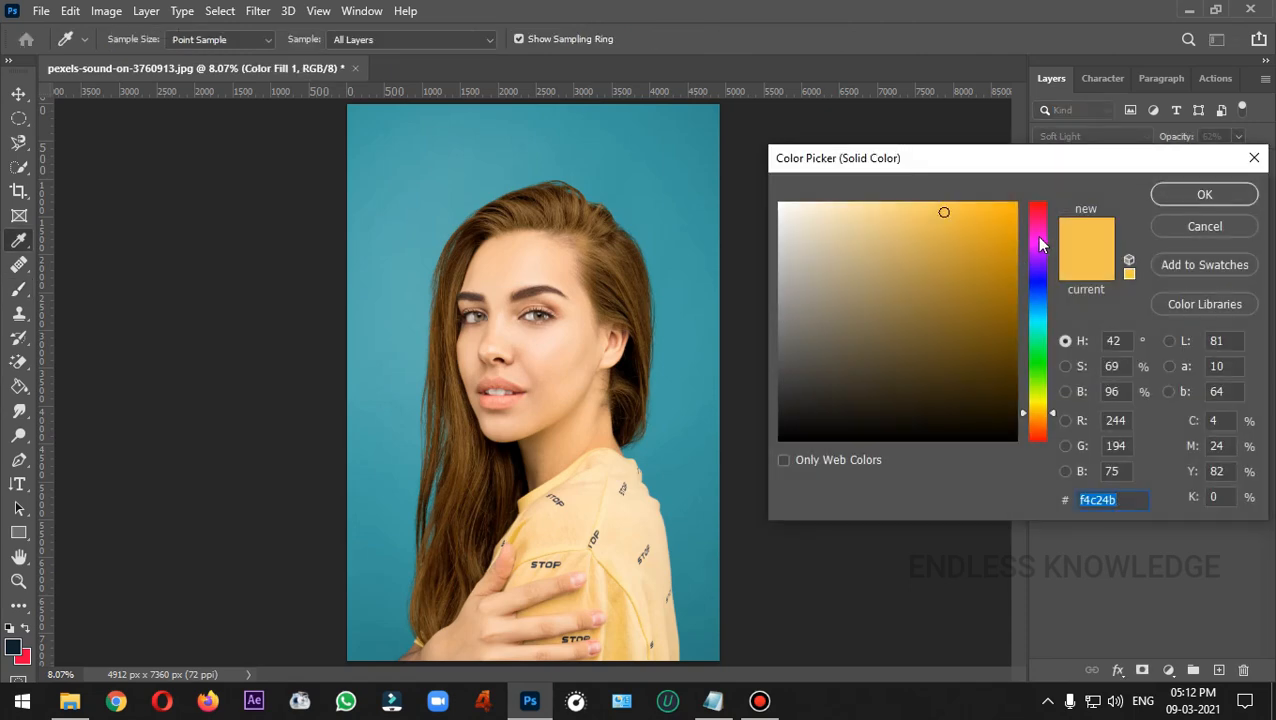
click(1041, 225)
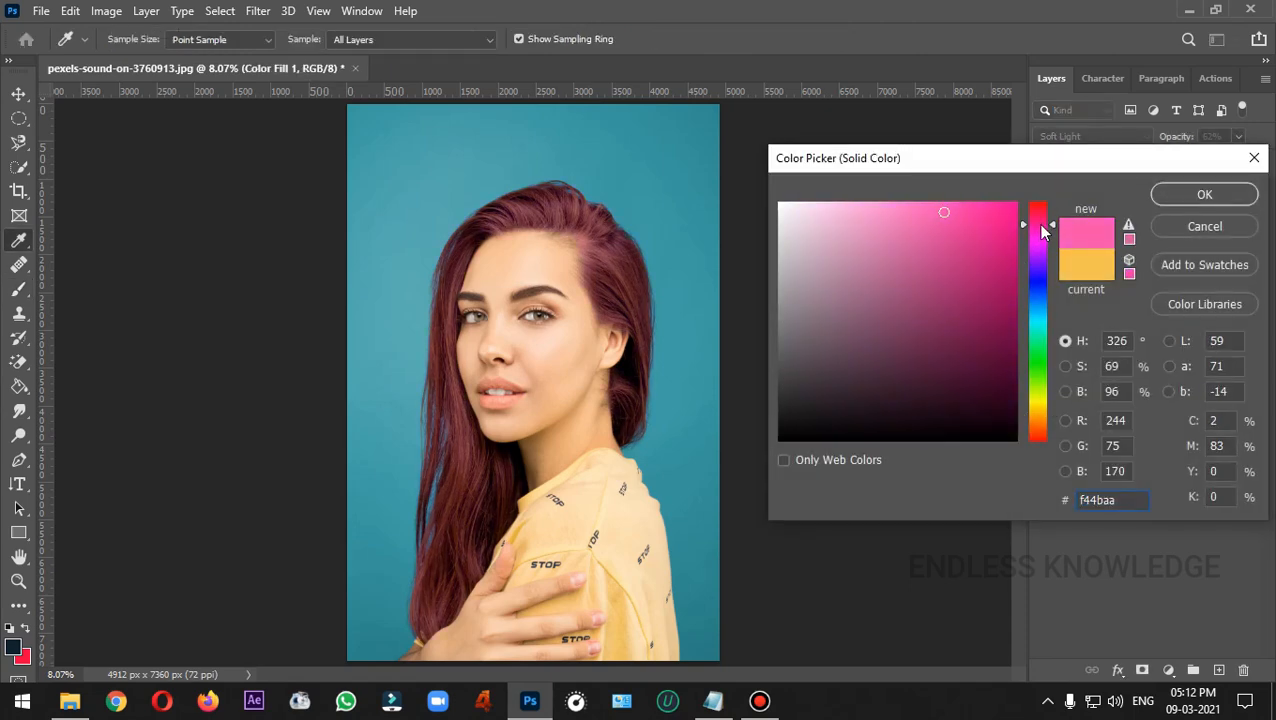
click(1180, 197)
key(b)
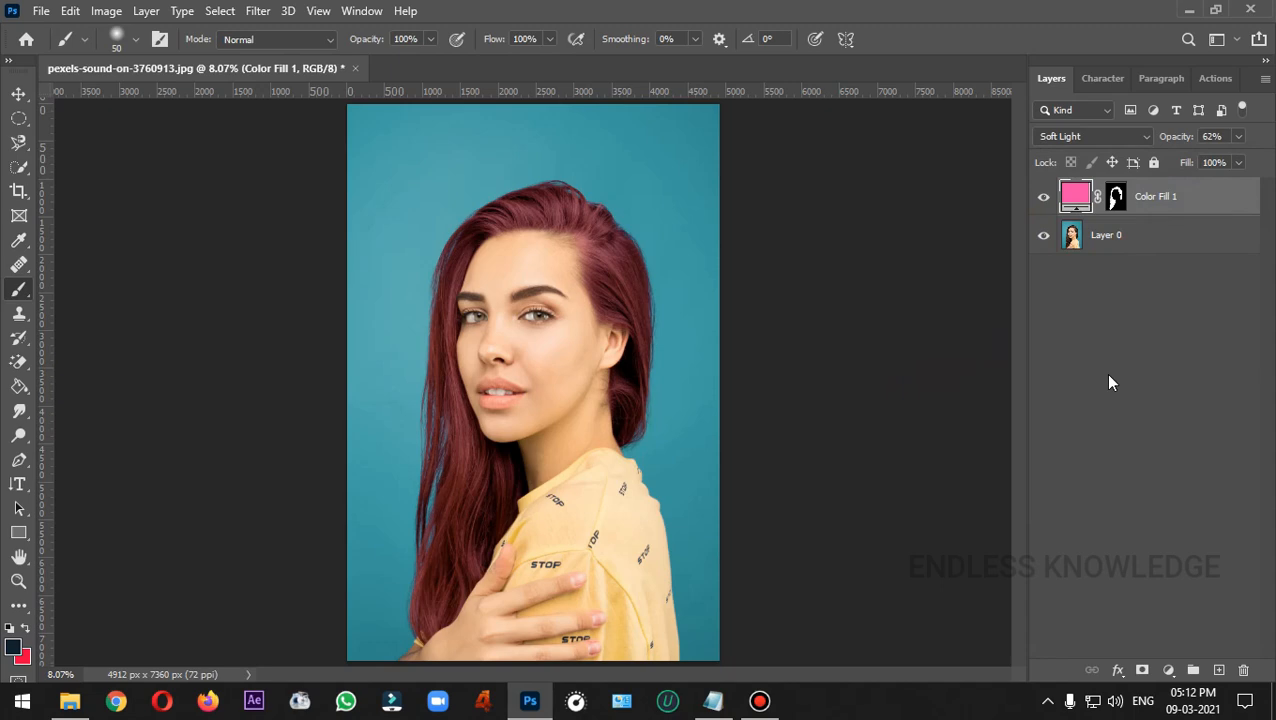
click(1043, 198)
click(1043, 198)
- Change the fill layer's color to orange
double_click(1077, 196)
drag(1038, 410, 1041, 418)
key(Return)
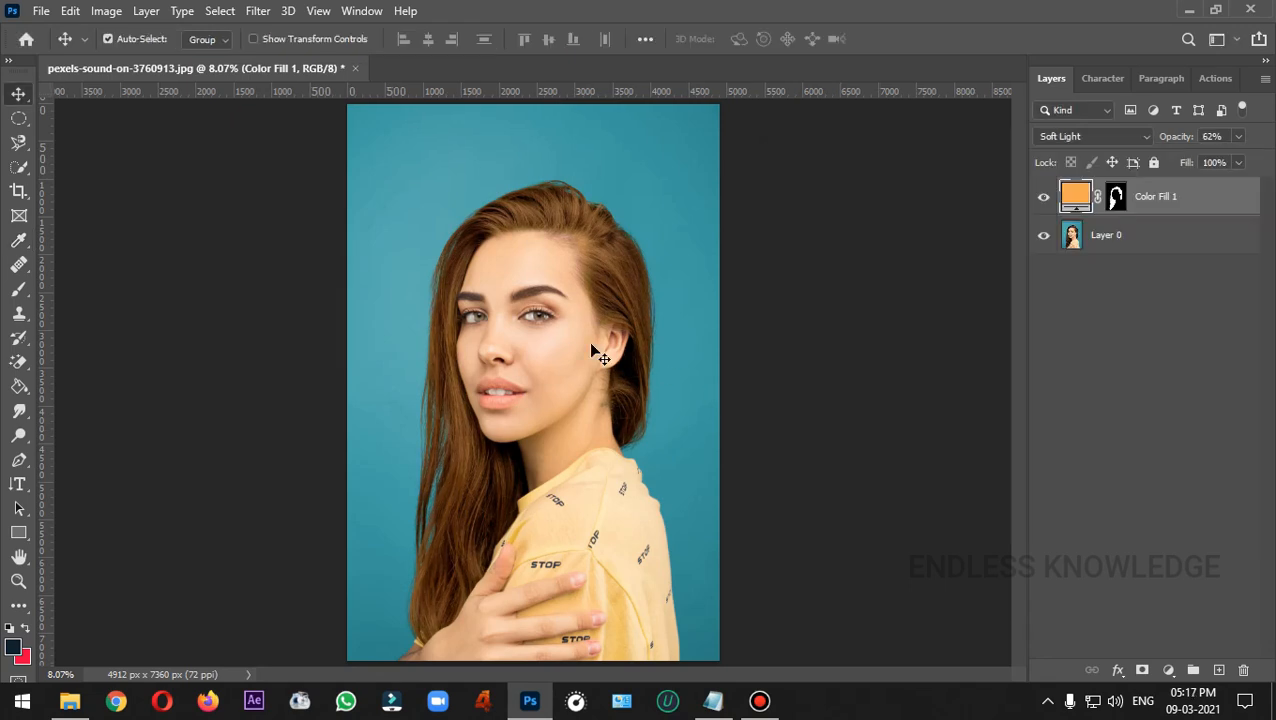
- Paint white on the fill layer's mask over the eyebrow beside the long hair to tint it like the hair
click(1117, 197)
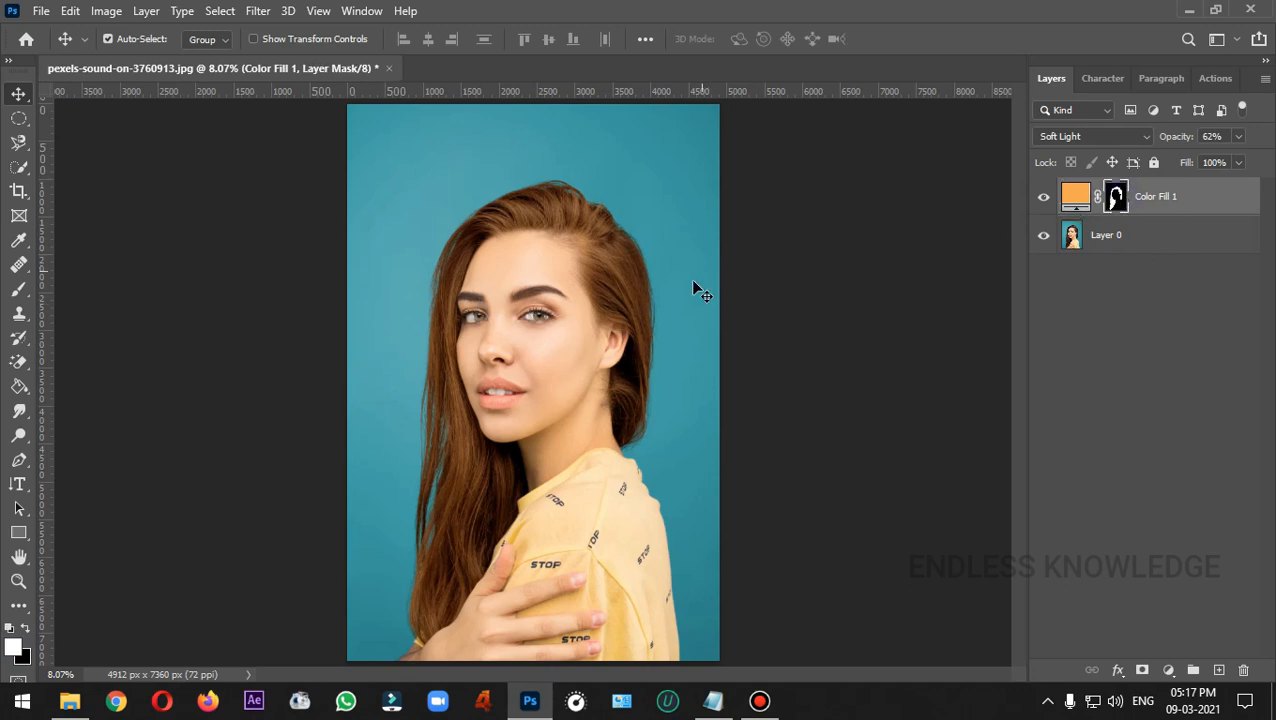
key(b)
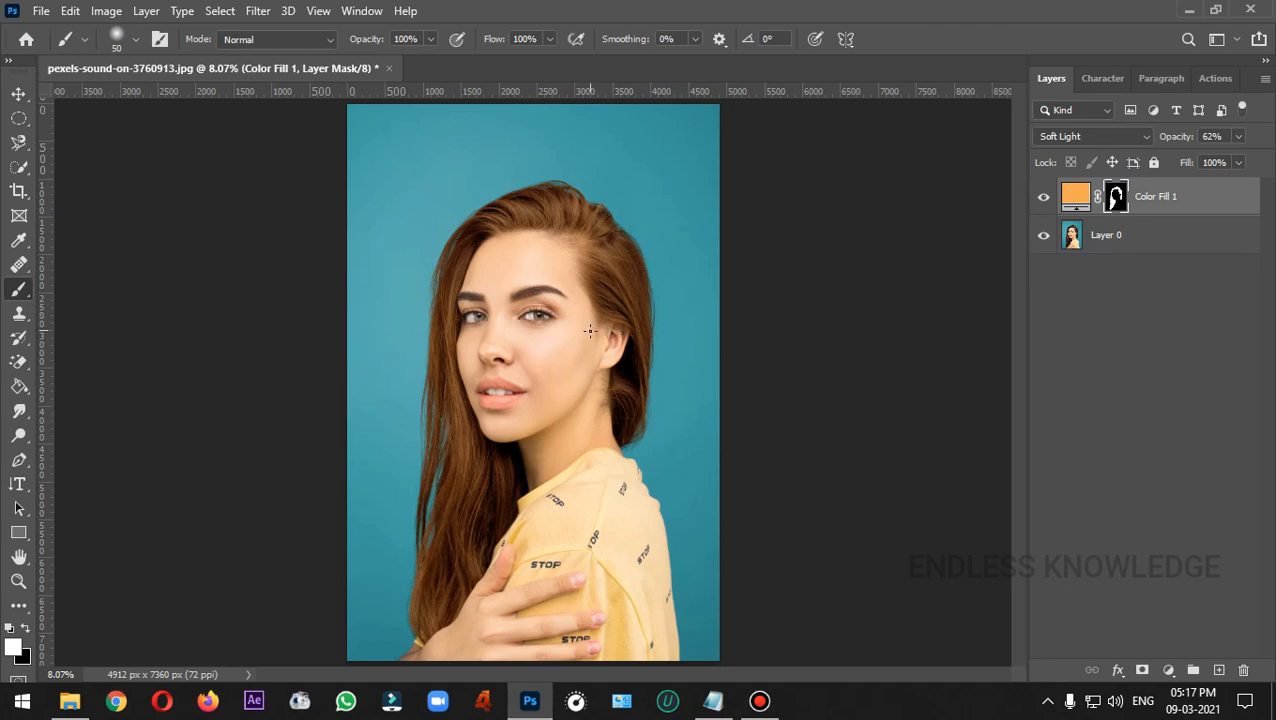
click(27, 629)
click(27, 629)
key(ctrl+plus)
key(ctrl+plus)
key(ctrl+plus)
key(ctrl+plus)
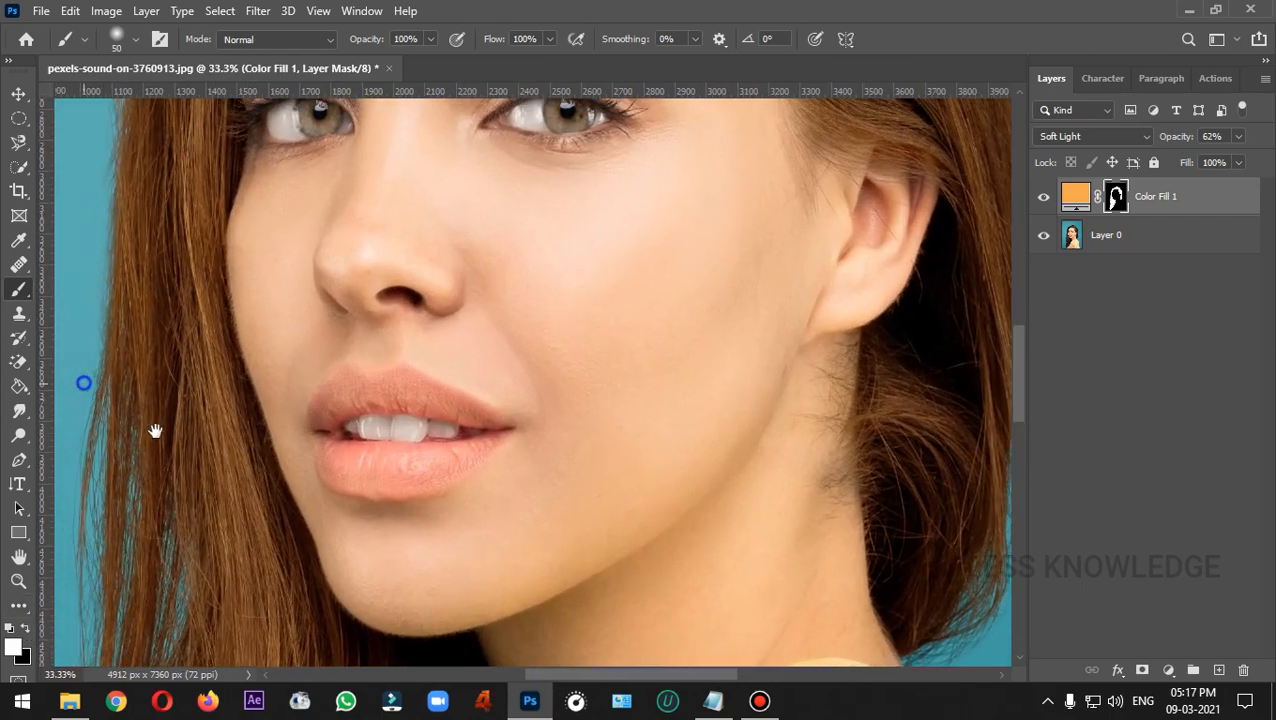
drag(83, 379, 340, 581)
drag(399, 407, 399, 449)
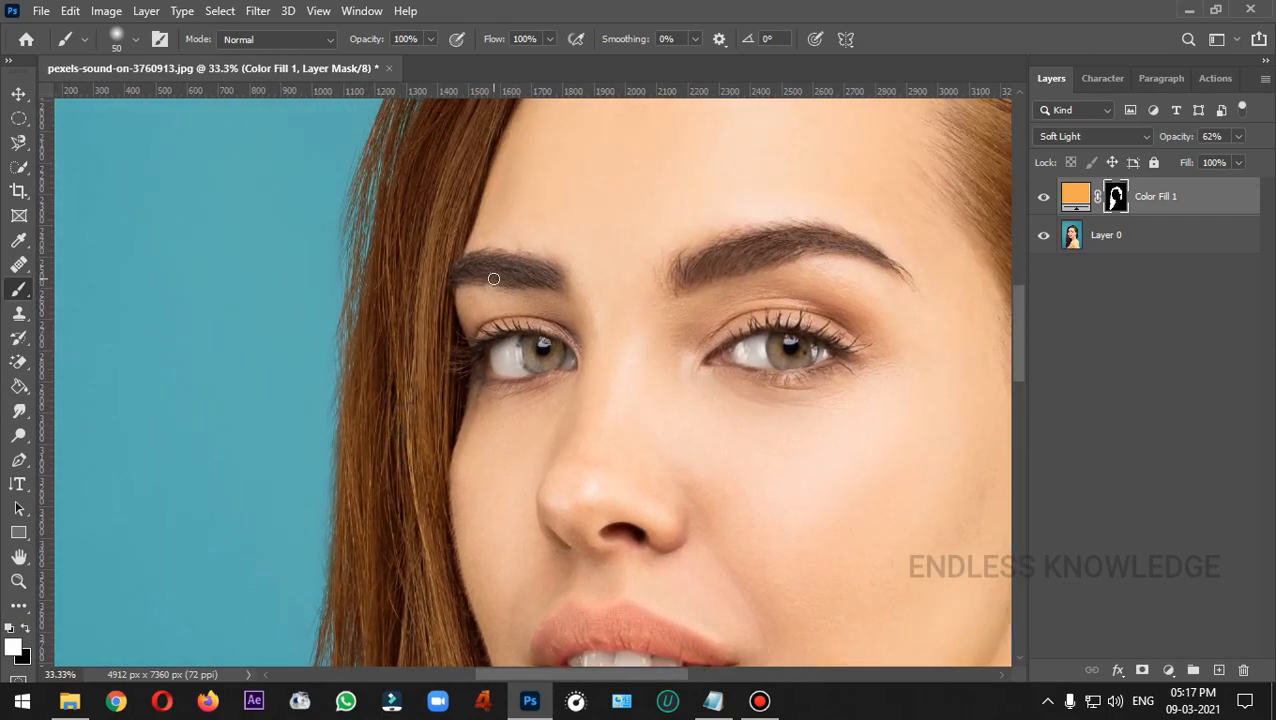
mouse_move(467, 268)
mouse_down()
mouse_move(548, 278)
mouse_move(522, 283)
mouse_move(458, 273)
mouse_move(469, 260)
mouse_move(542, 263)
mouse_move(559, 289)
mouse_move(473, 271)
mouse_up()
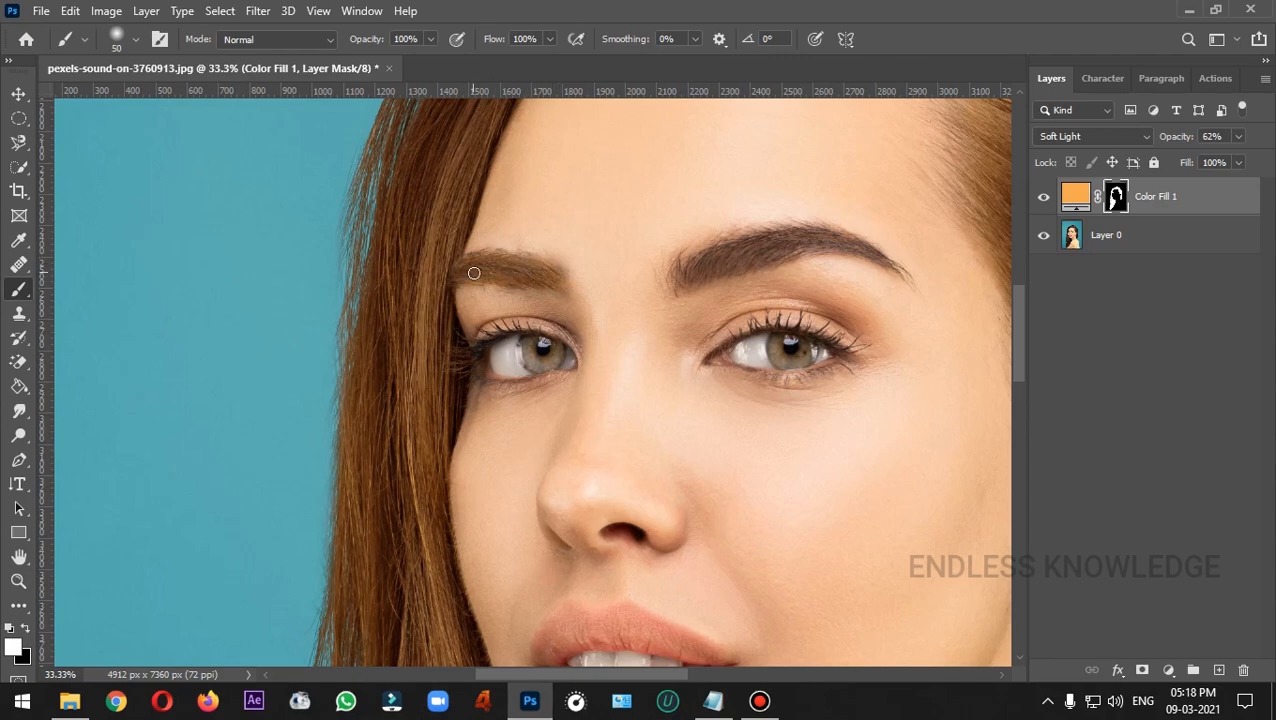
key(ctrl+0)
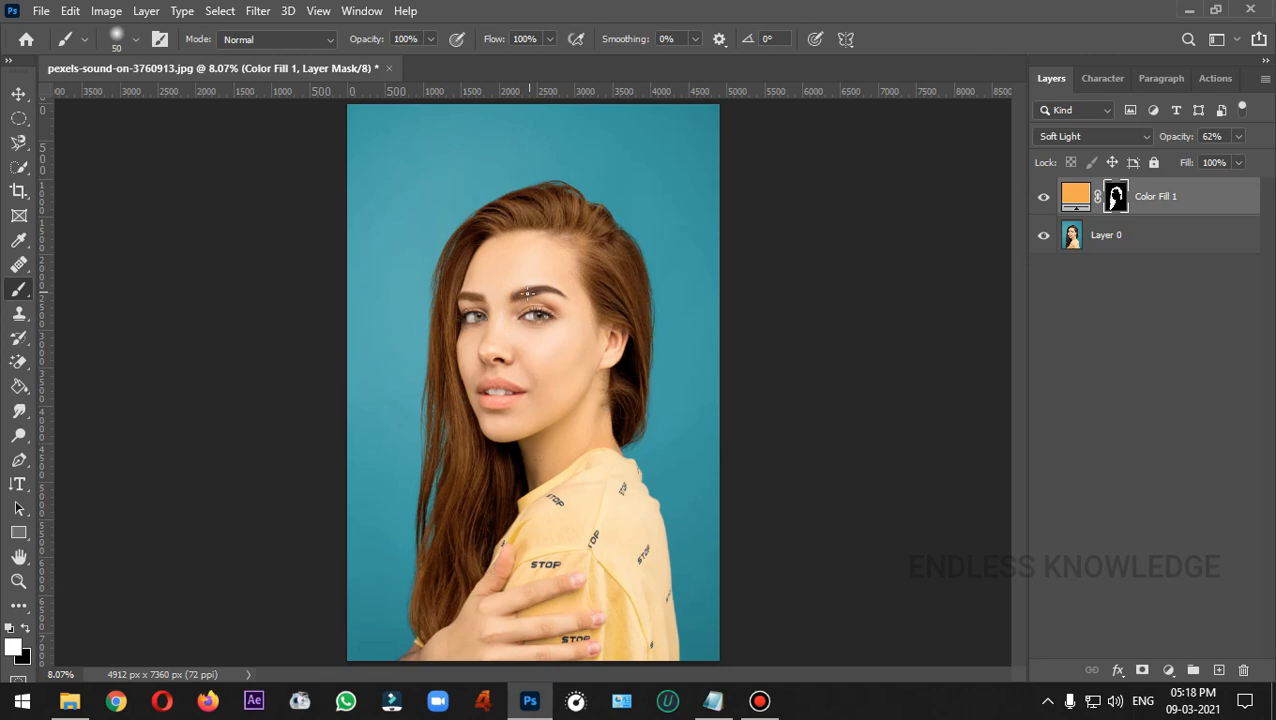
- Paint white on the fill layer's mask along the other eyebrow, from its inner end to its outer tip
key(ctrl+plus)
key(ctrl+plus)
key(ctrl+plus)
drag(579, 183, 560, 311)
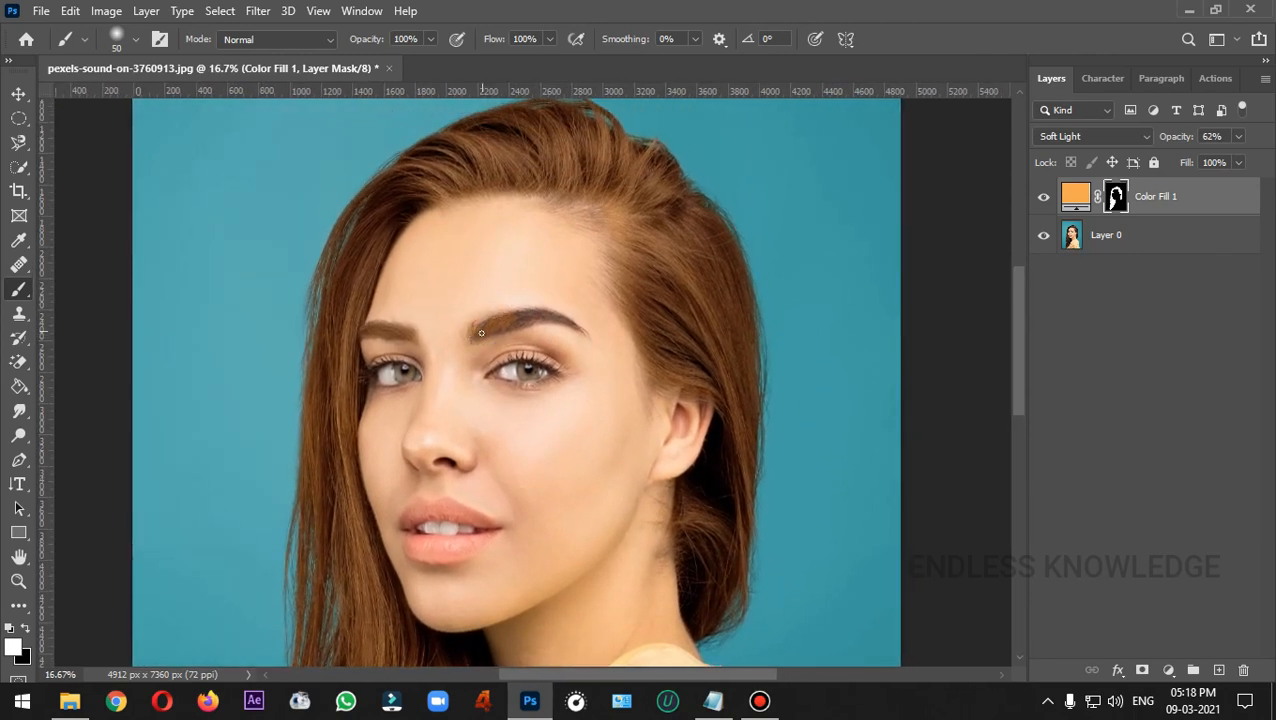
drag(478, 332, 507, 325)
drag(538, 316, 580, 330)
key(ctrl+0)
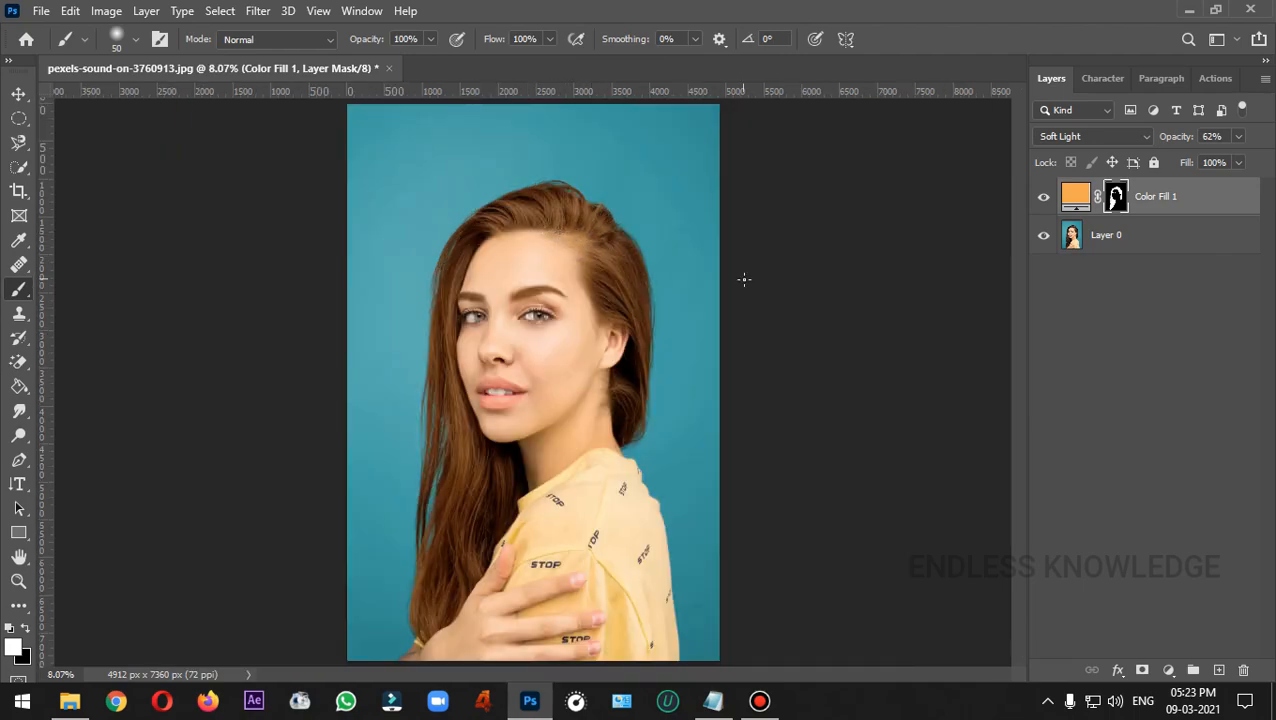